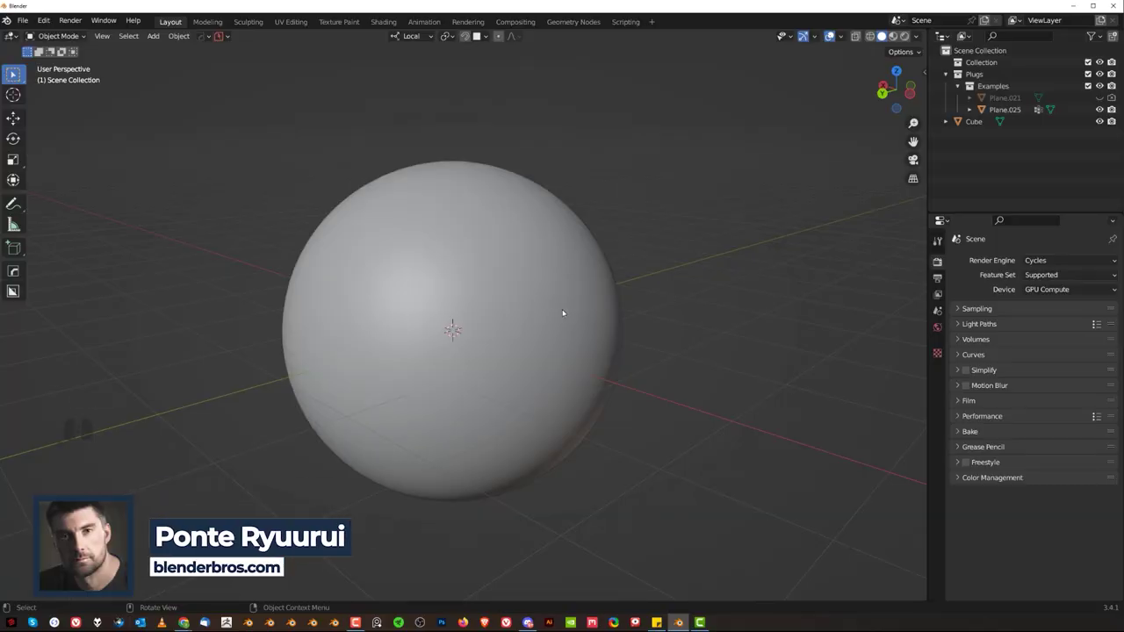
Select the sphere and stash its current state with Stash It
{"action": "left_click", "coordinate": [518, 311]}
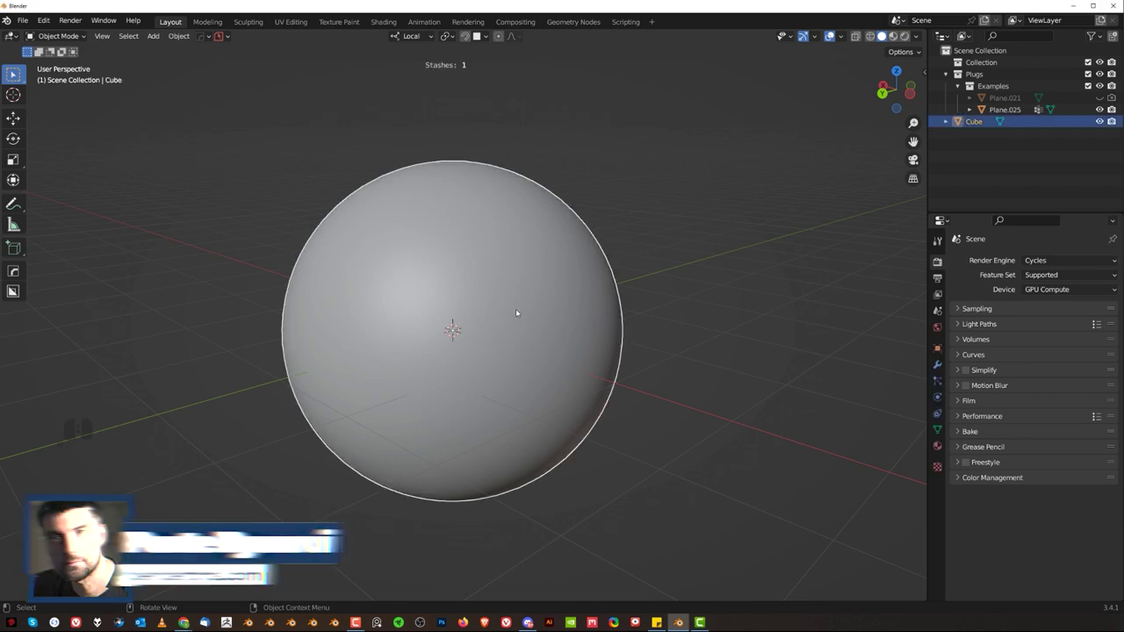
{"action": "key", "text": "y"}
{"action": "mouse_move", "coordinate": [516, 309]}
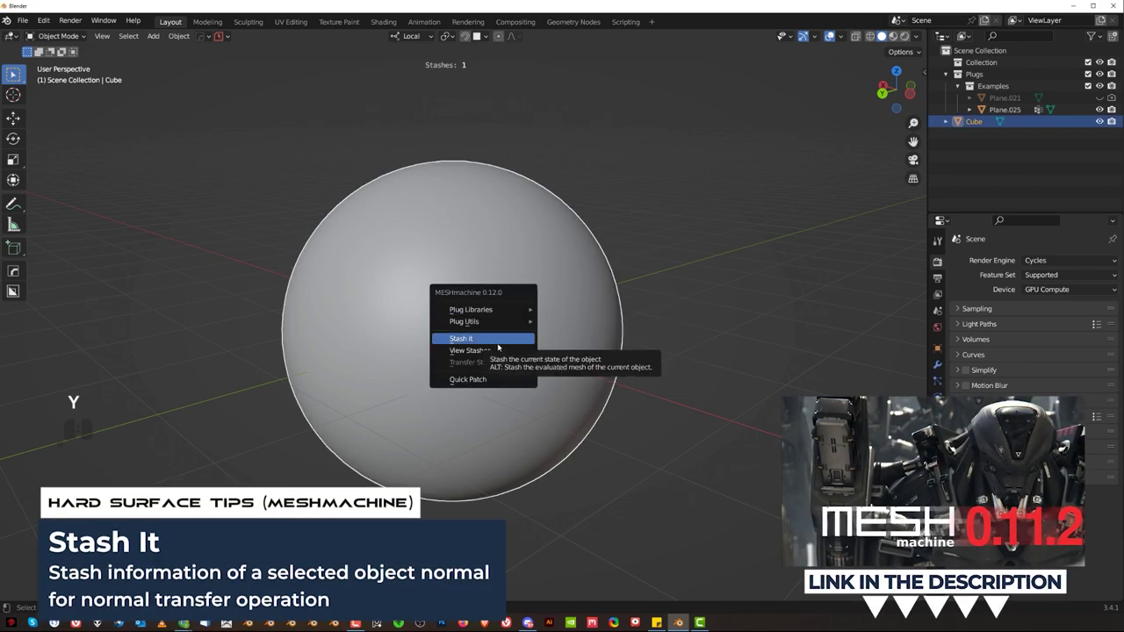
{"action": "left_click", "coordinate": [498, 339]}
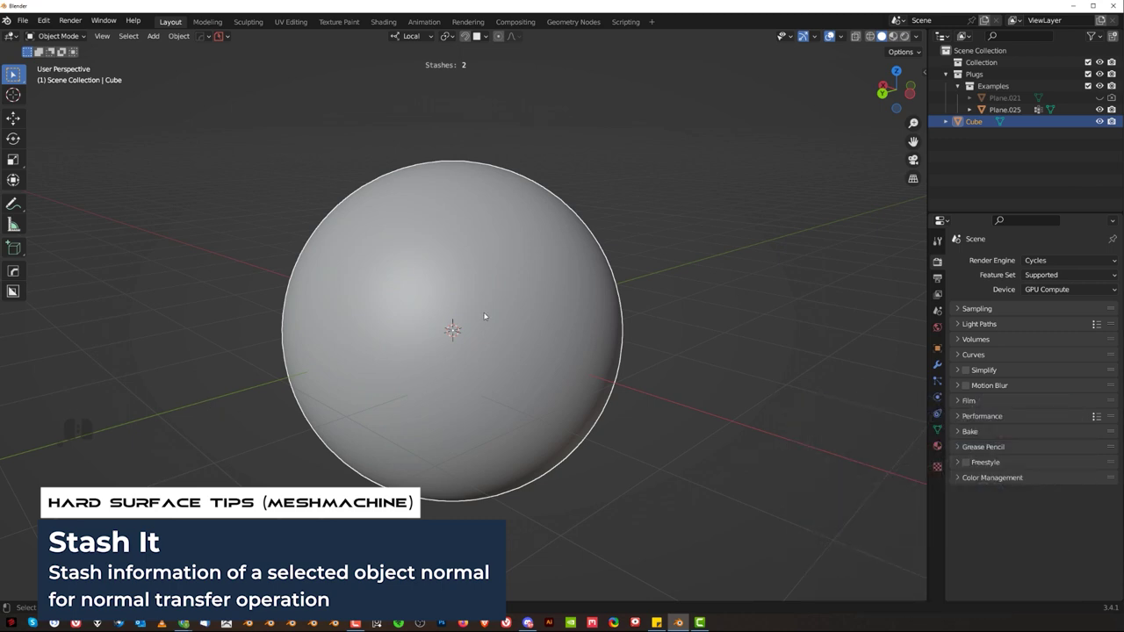
Insert the rounded slot plug from the Examples plug library onto the sphere's surface
{"action": "key", "text": "y"}
{"action": "mouse_move", "coordinate": [461, 275]}
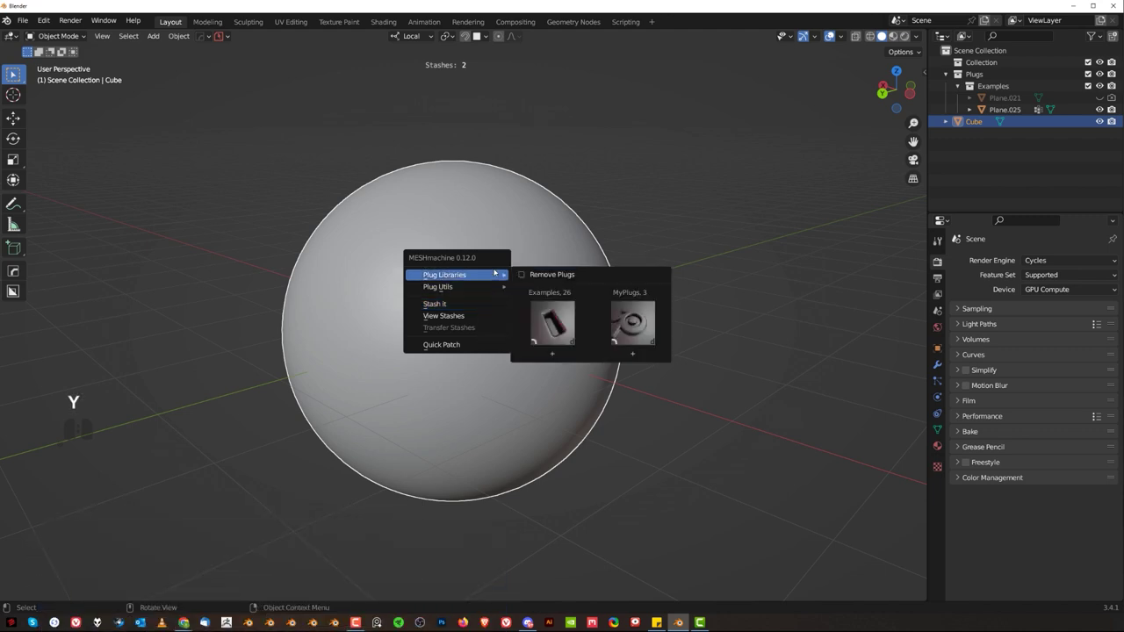
{"action": "left_click", "coordinate": [552, 322]}
{"action": "left_click", "coordinate": [543, 388]}
{"action": "middle_click_drag", "start_coordinate": [551, 348], "coordinate": [519, 374], "text": "shift"}
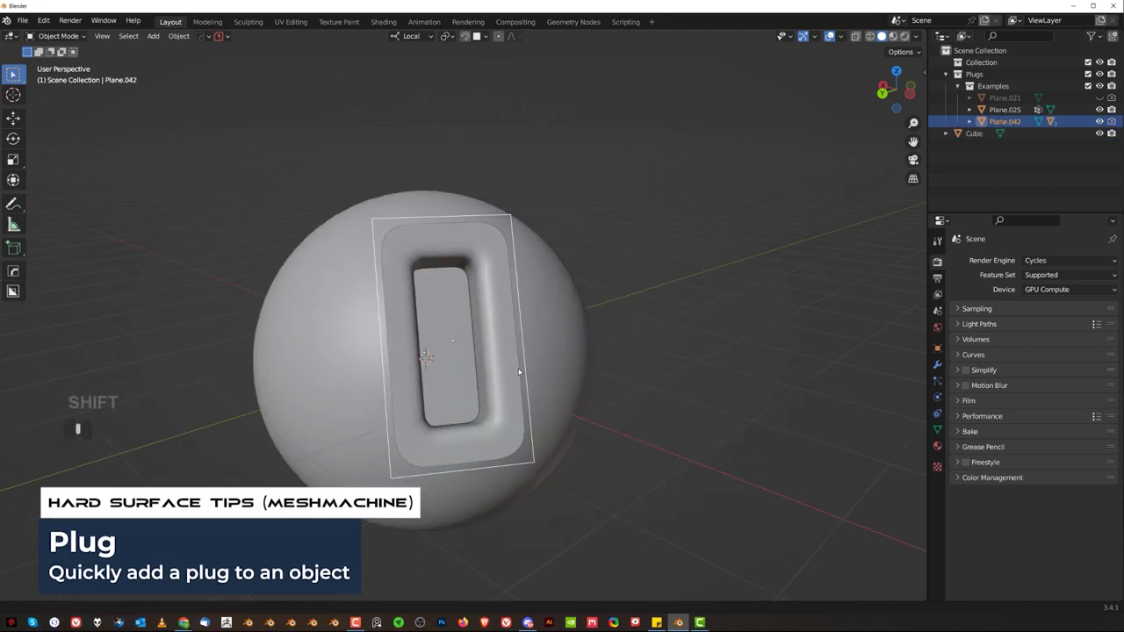
{"action": "scroll", "coordinate": [535, 351], "scroll_direction": "up", "scroll_amount": 1}
Add the sphere to the selection and merge the slot plug into it with Plug
{"action": "left_click", "coordinate": [552, 297], "text": "shift"}
{"action": "key", "text": "y"}
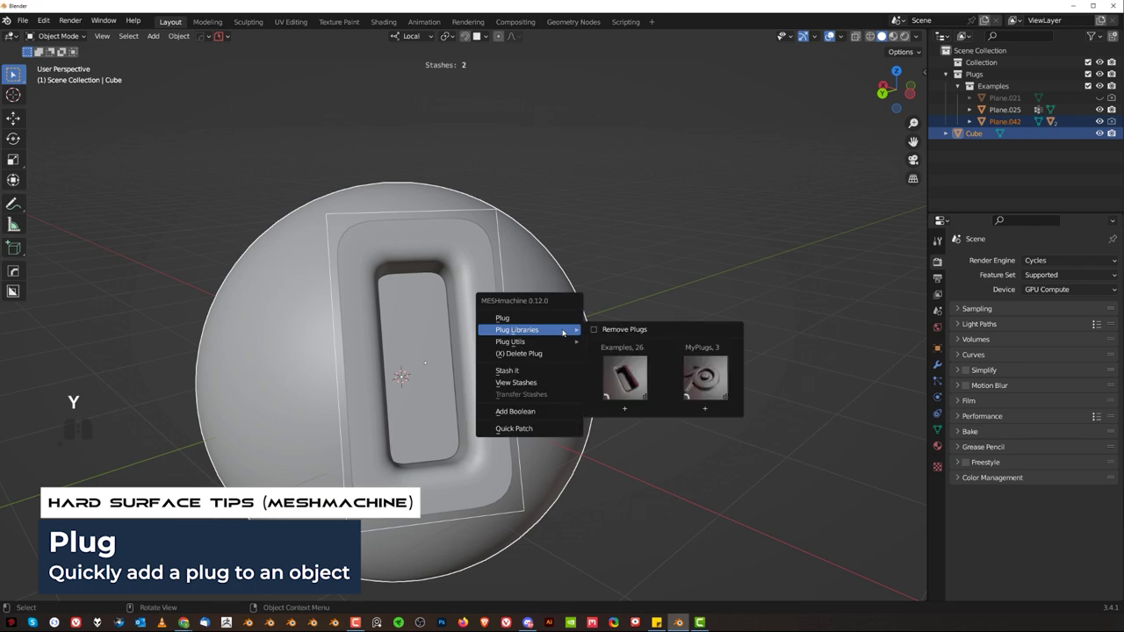
{"action": "left_click", "coordinate": [555, 319]}
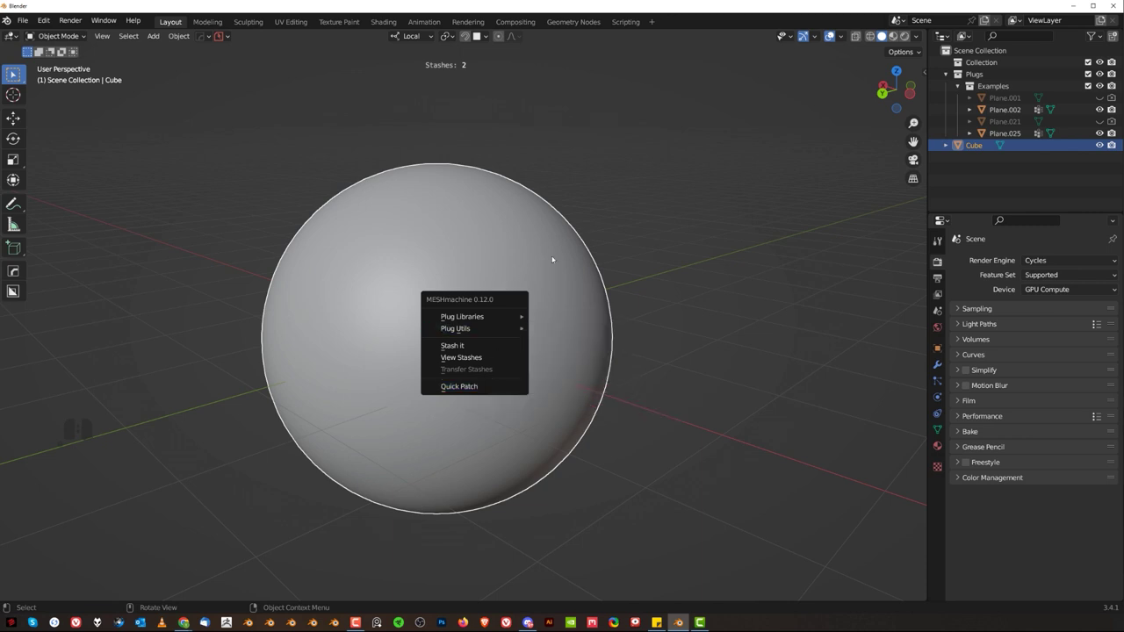
Edit the cube mesh and bevel one of its upper edges into a wide single-segment chamfer
{"action": "key", "text": "Tab"}
{"action": "left_click", "coordinate": [496, 278]}
{"action": "key", "text": "ctrl+b"}
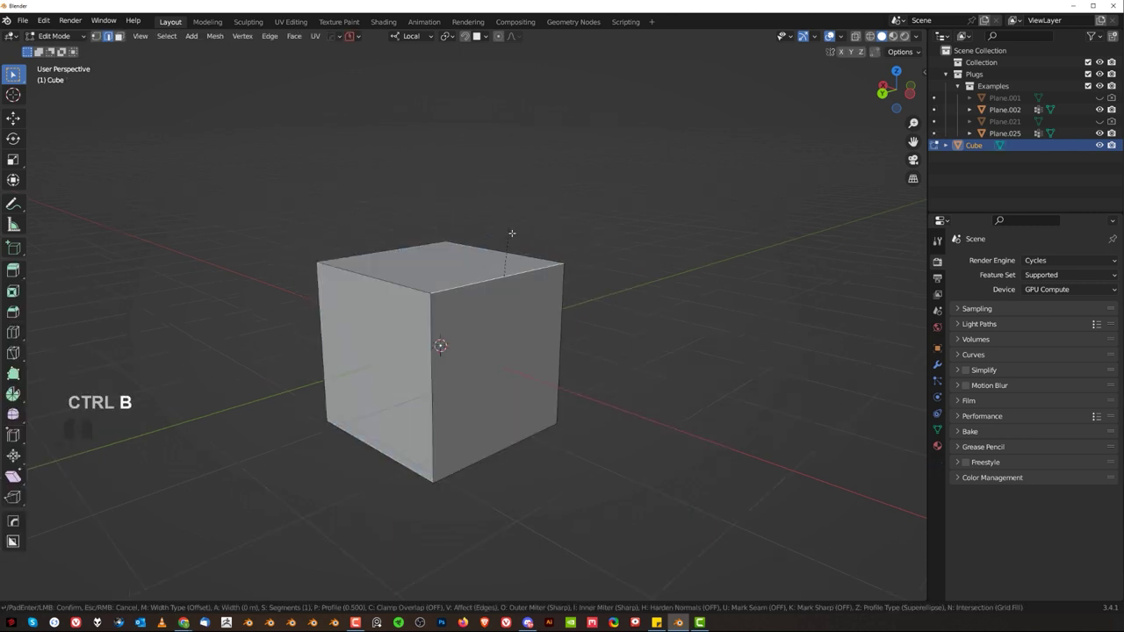
{"action": "left_click", "coordinate": [594, 313]}
{"action": "scroll", "coordinate": [594, 313], "scroll_direction": "up", "scroll_amount": 3}
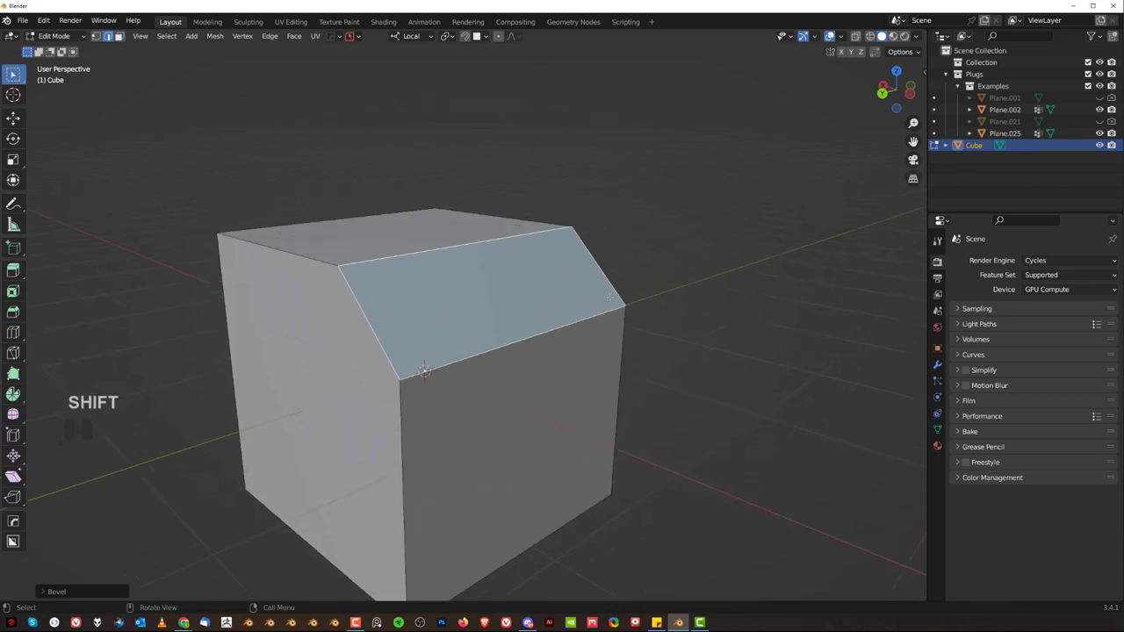
Turn the chamfer into a rounded bevel using Fuse with 6 segments, without an added width
{"action": "key", "text": "y"}
{"action": "left_click", "coordinate": [580, 298]}
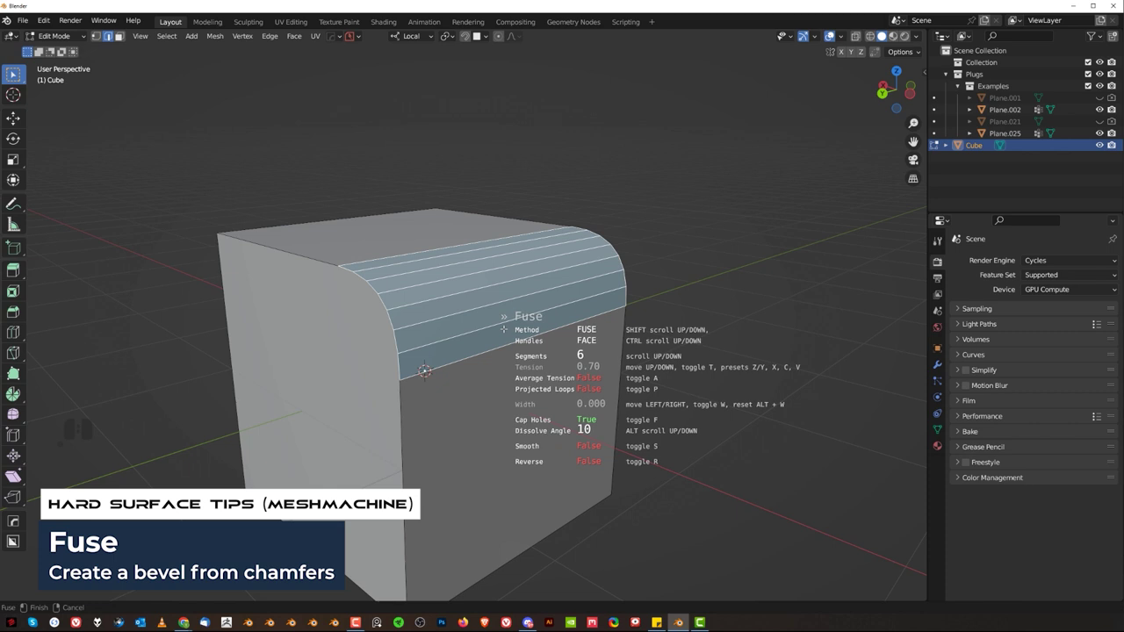
{"action": "key", "text": "w"}
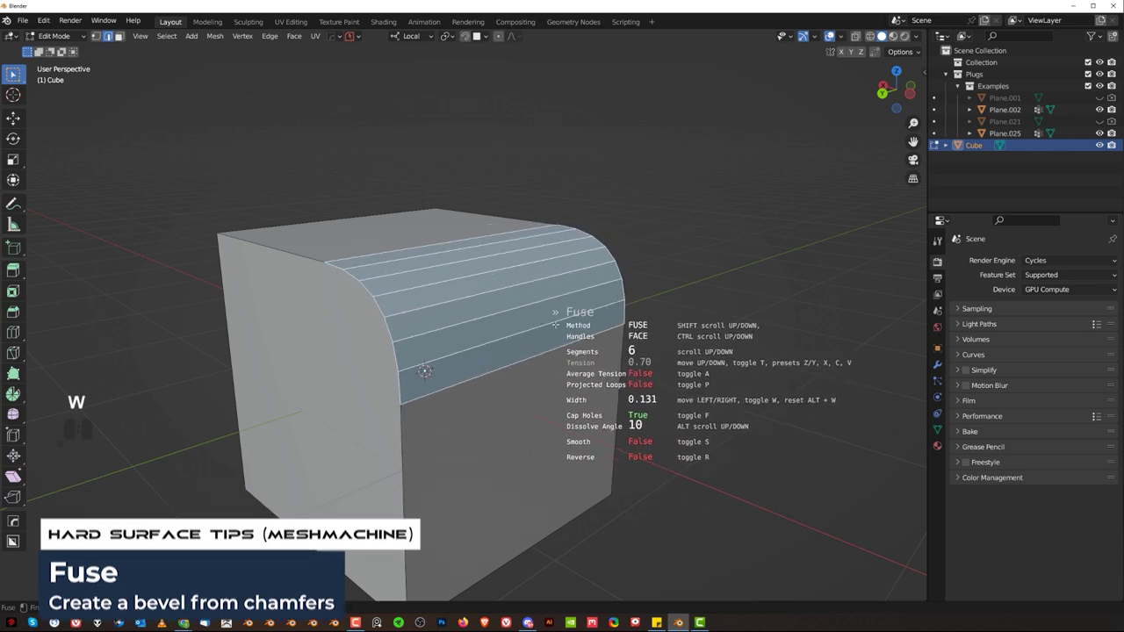
{"action": "right_click", "coordinate": [555, 322]}
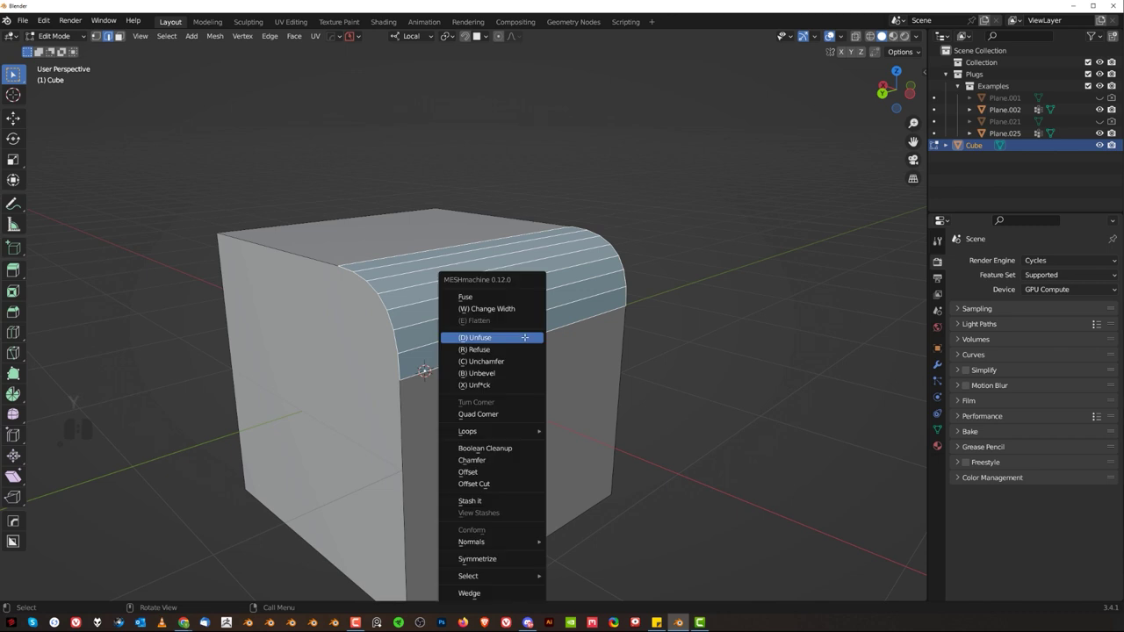
Unfuse the rounded bevel, undo that, and use Unbevel to turn it back into a sharp edge
{"action": "left_click", "coordinate": [525, 338]}
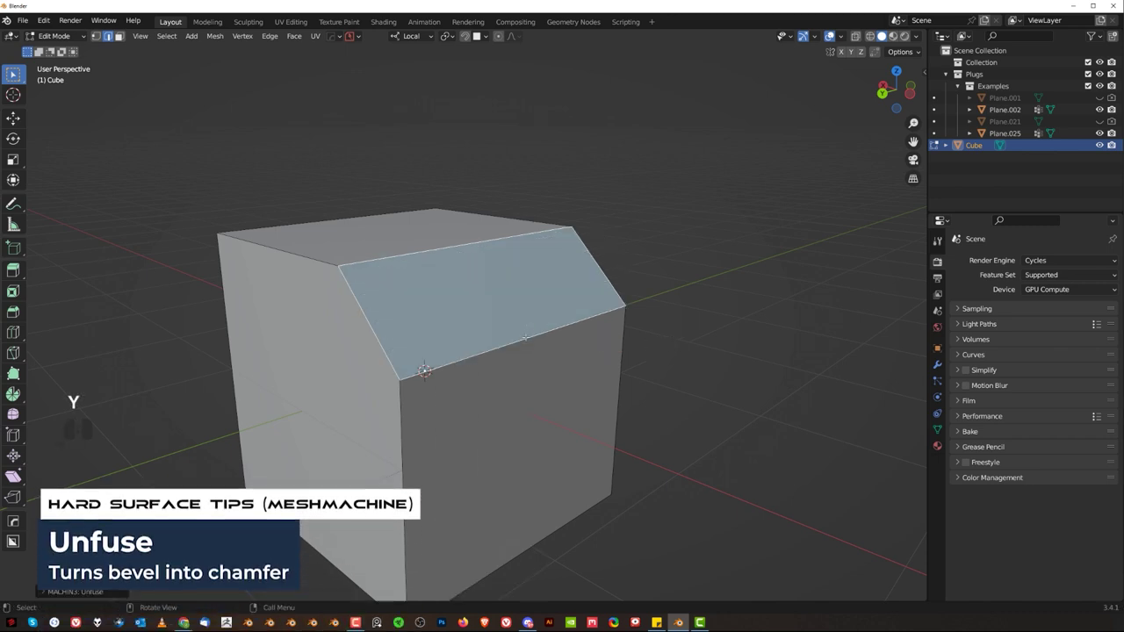
{"action": "key", "text": "ctrl+z"}
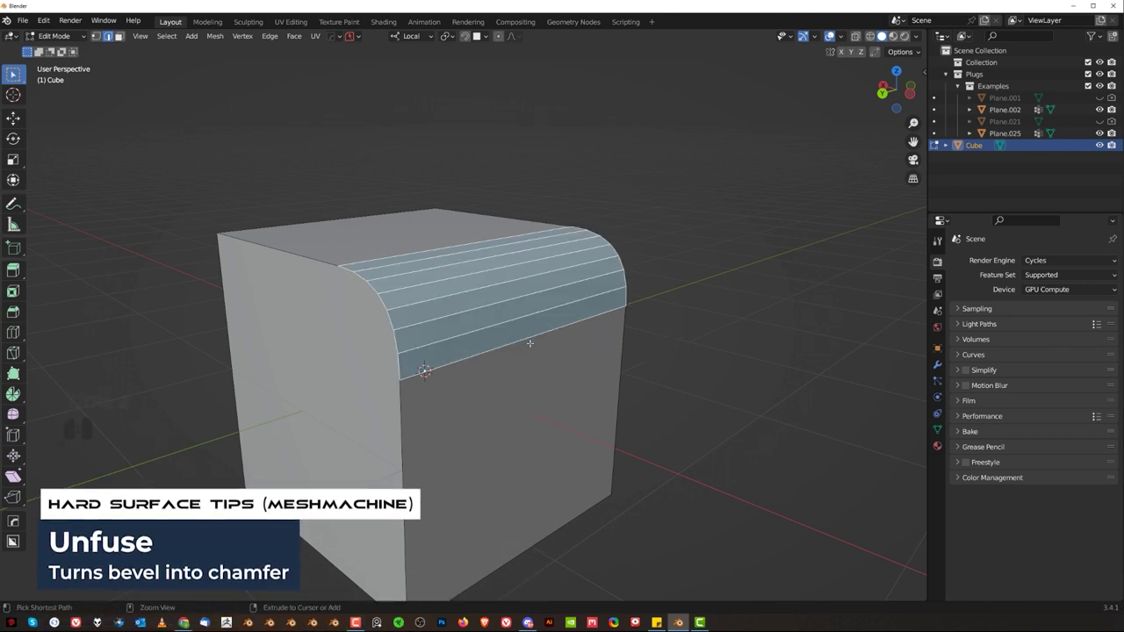
{"action": "key", "text": "y"}
{"action": "left_click", "coordinate": [530, 370]}
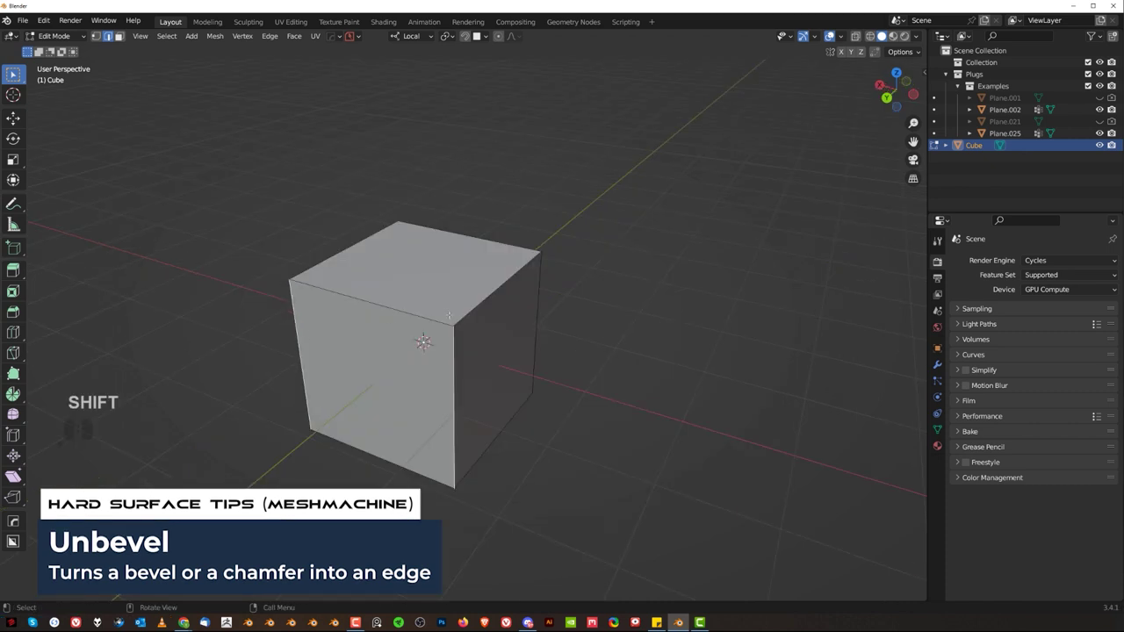
Bevel two neighbouring vertical edges of the cube into rounded corners with several segments
{"action": "key", "text": "ctrl+b"}
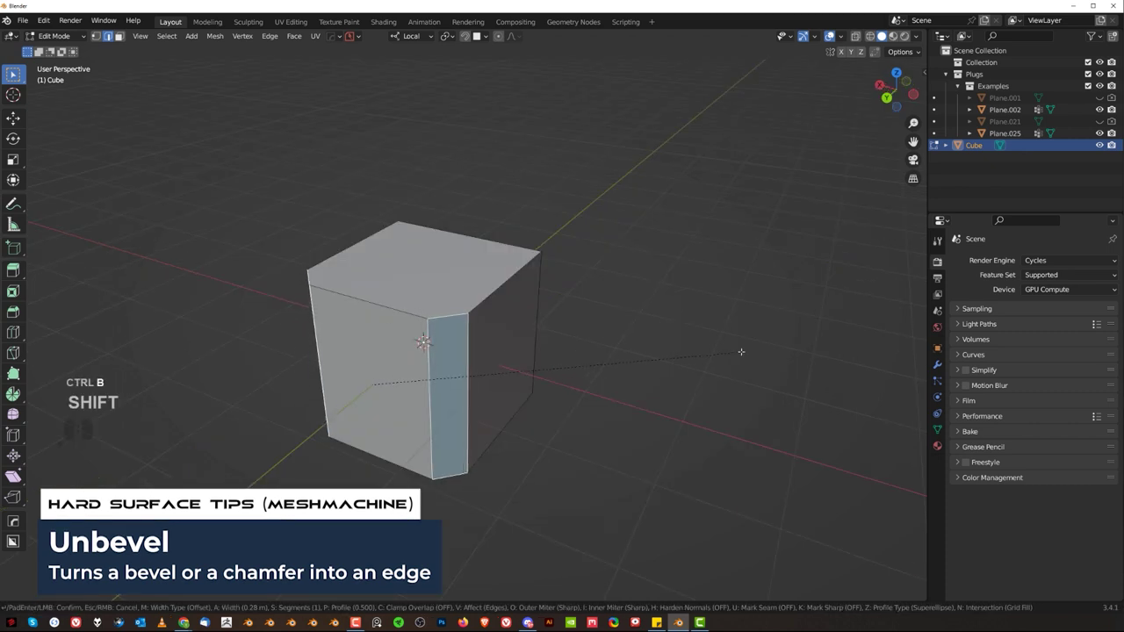
{"action": "left_click", "coordinate": [492, 258]}
{"action": "key", "text": "Tab"}
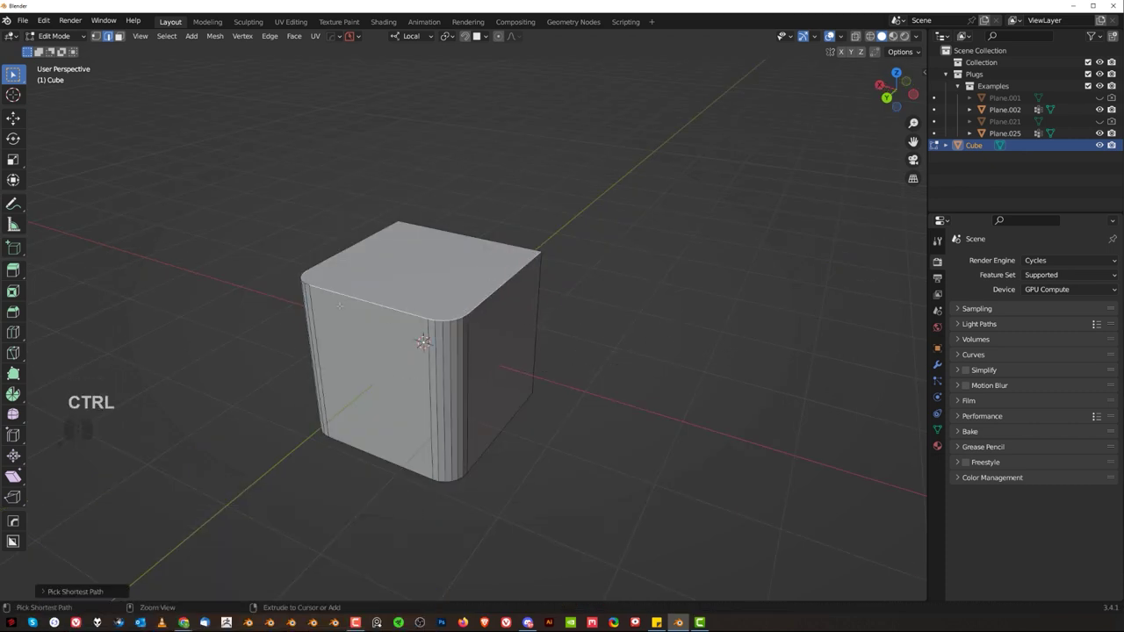
Chamfer the edge path around the cube's top with a single-segment bevel about 0.1 m wide
{"action": "key", "text": "ctrl+b"}
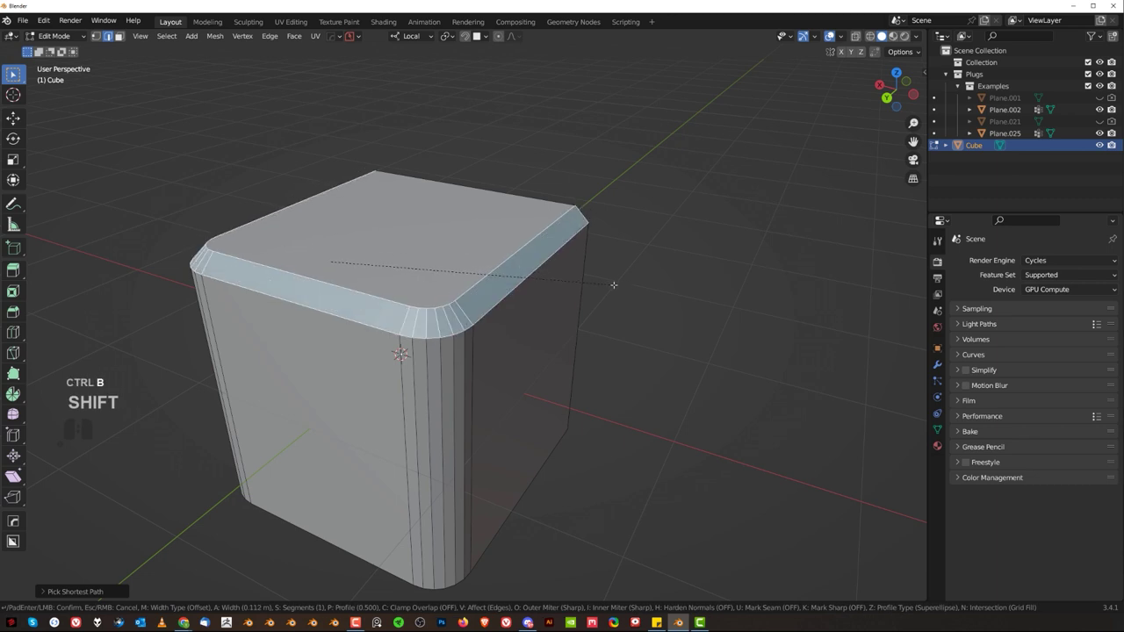
{"action": "left_click", "coordinate": [593, 292]}
{"action": "scroll", "coordinate": [594, 292], "scroll_direction": "up", "scroll_amount": 1}
Try Fuse on the chamfer around the cube's top and undo it
{"action": "key", "text": "y"}
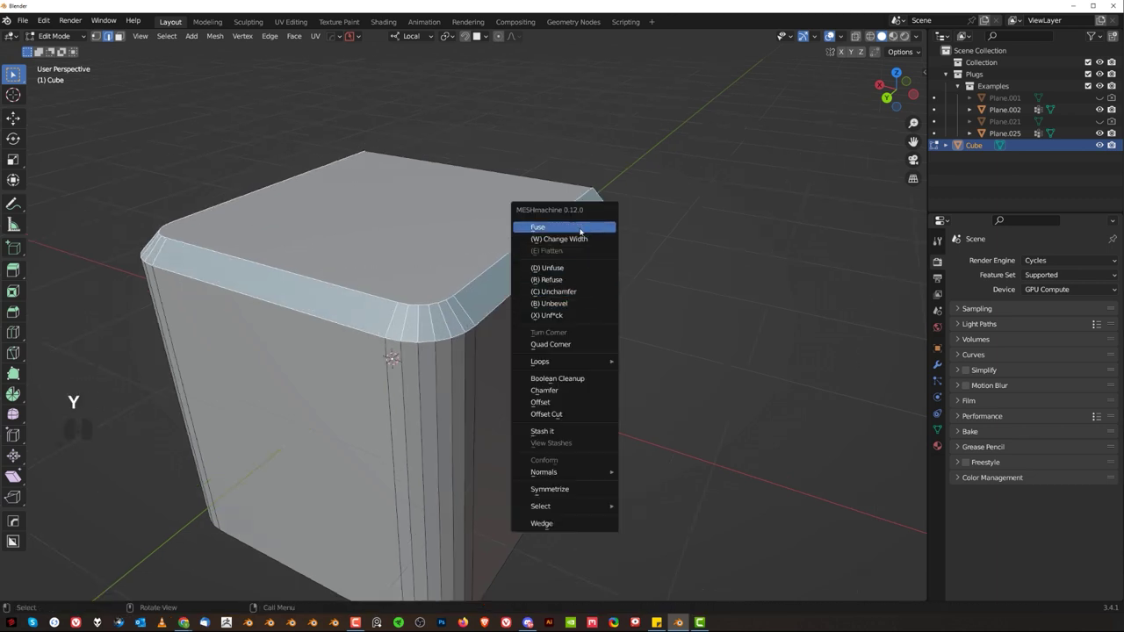
{"action": "left_click", "coordinate": [579, 230]}
{"action": "key", "text": "ctrl+z"}
Widen the top chamfer with Change Width until its corner edges overlap
{"action": "middle_click_drag", "start_coordinate": [537, 284], "coordinate": [511, 257], "text": "shift"}
{"action": "key", "text": "y"}
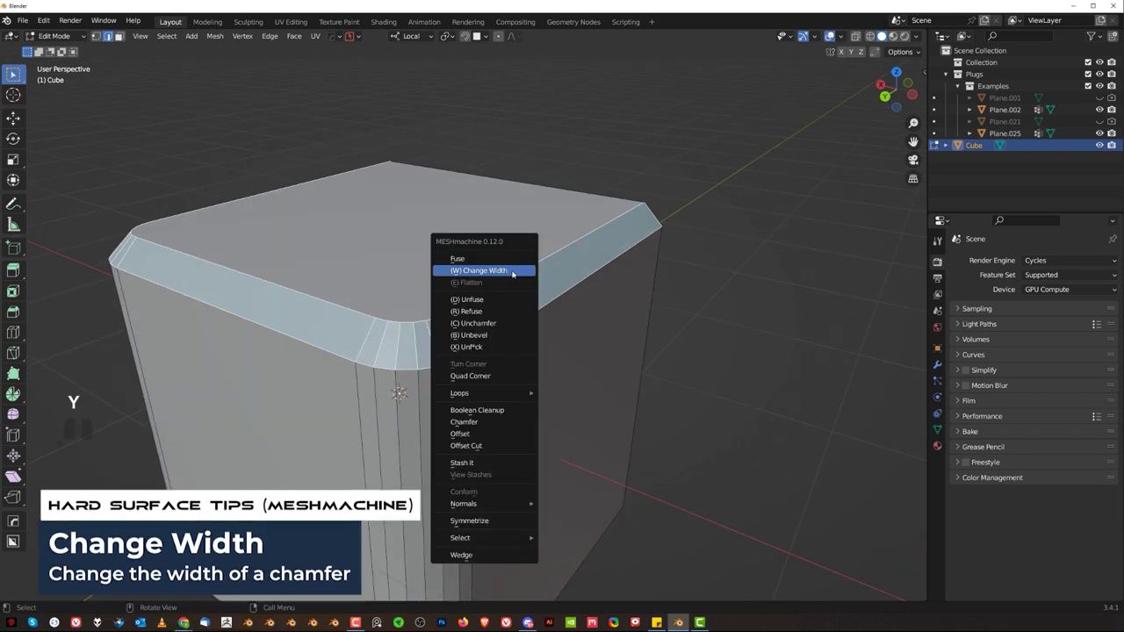
{"action": "left_click", "coordinate": [516, 263]}
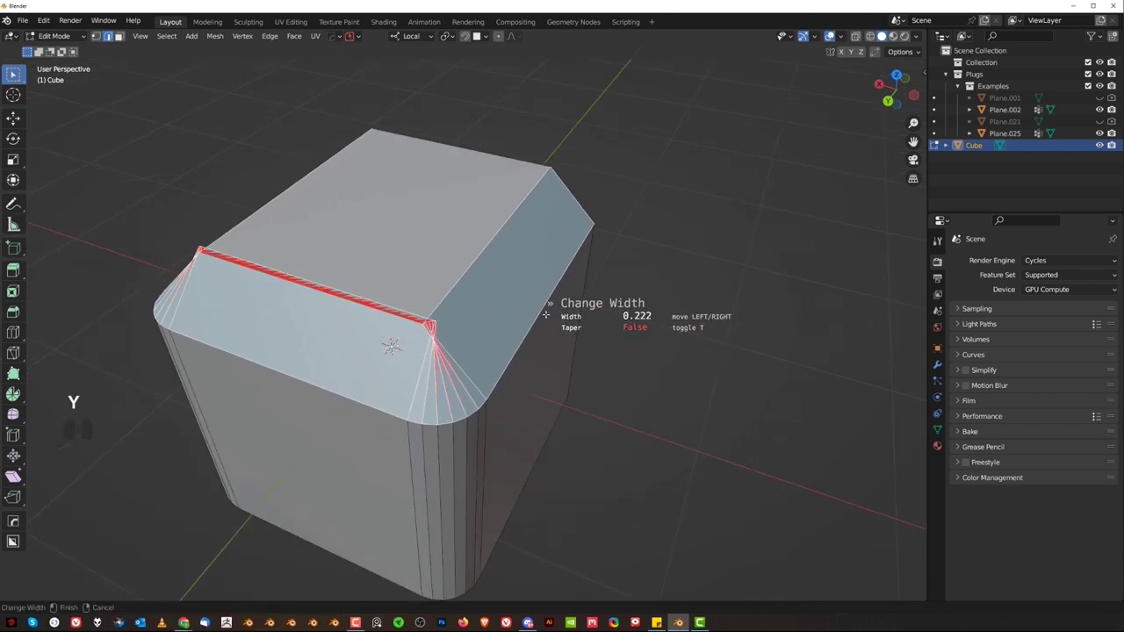
{"action": "left_click", "coordinate": [566, 324]}
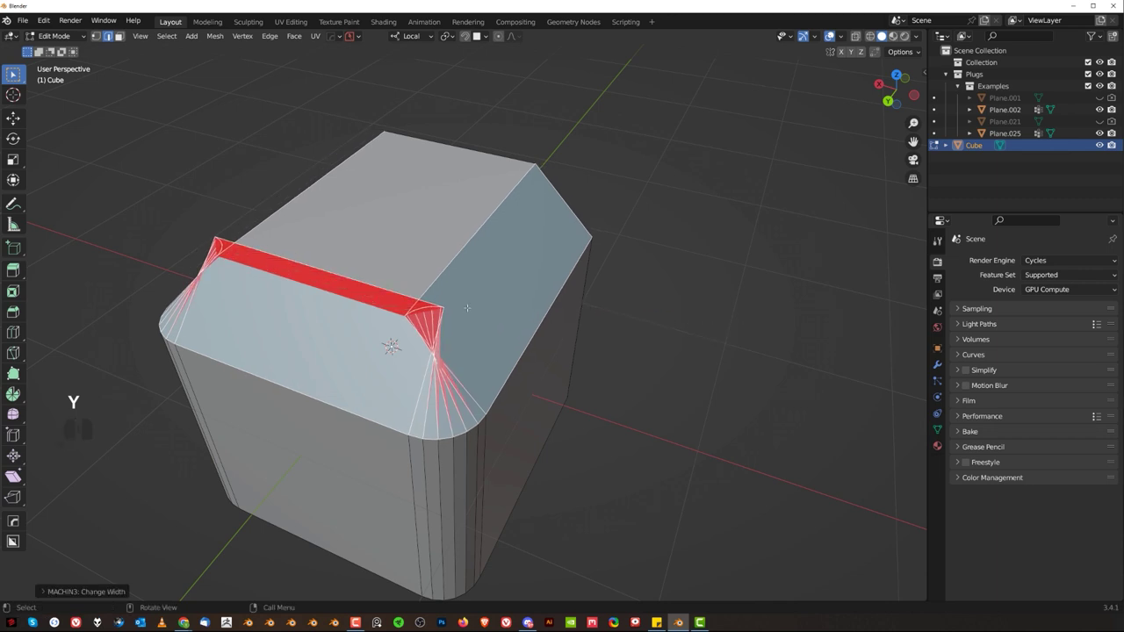
Repair one overlapping chamfer corner with Unf*ck on its upper edge path, using width about 0.247 and propagate 1
{"action": "middle_click_drag", "start_coordinate": [567, 324], "coordinate": [525, 279]}
{"action": "key", "text": "alt+a"}
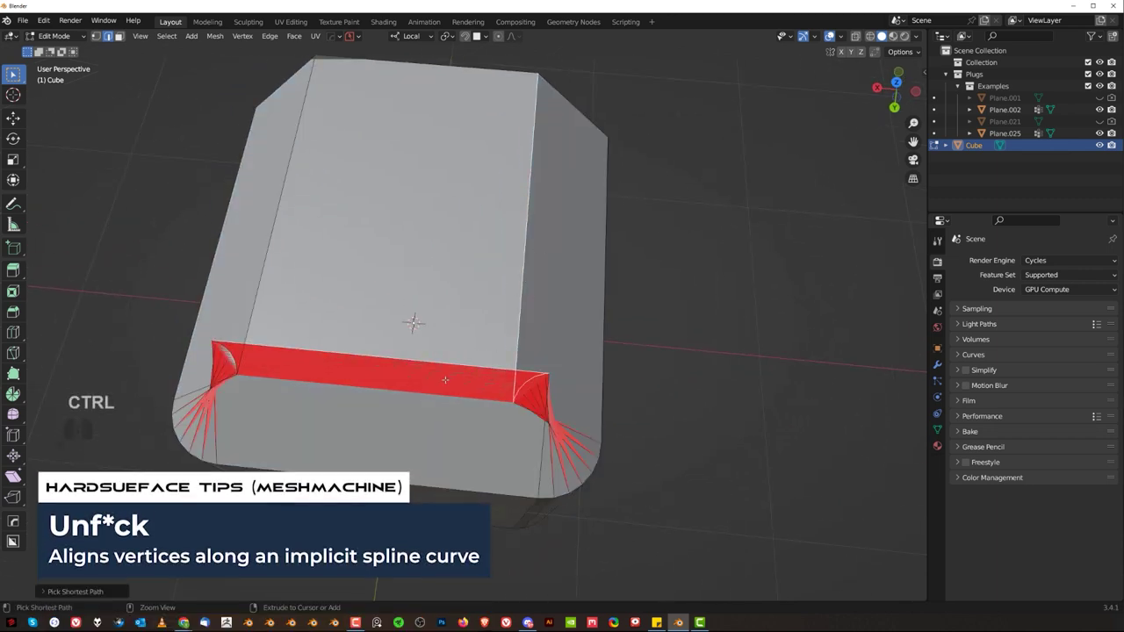
{"action": "middle_click_drag", "start_coordinate": [504, 331], "coordinate": [457, 296], "text": "shift"}
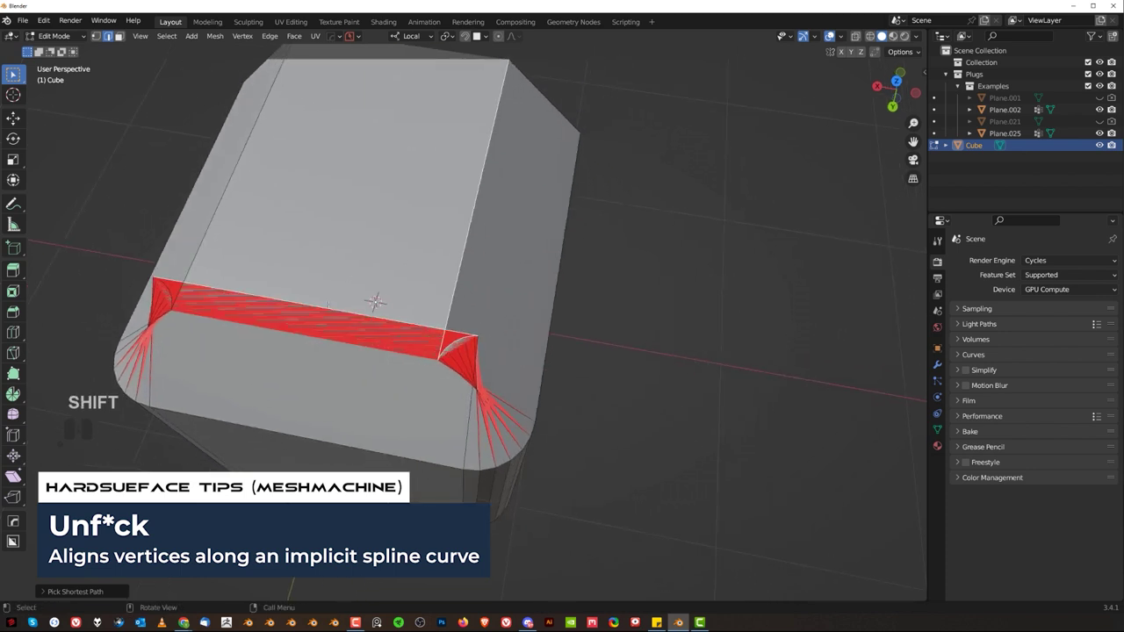
{"action": "scroll", "coordinate": [471, 327], "scroll_direction": "up", "scroll_amount": 3}
{"action": "key", "text": "y"}
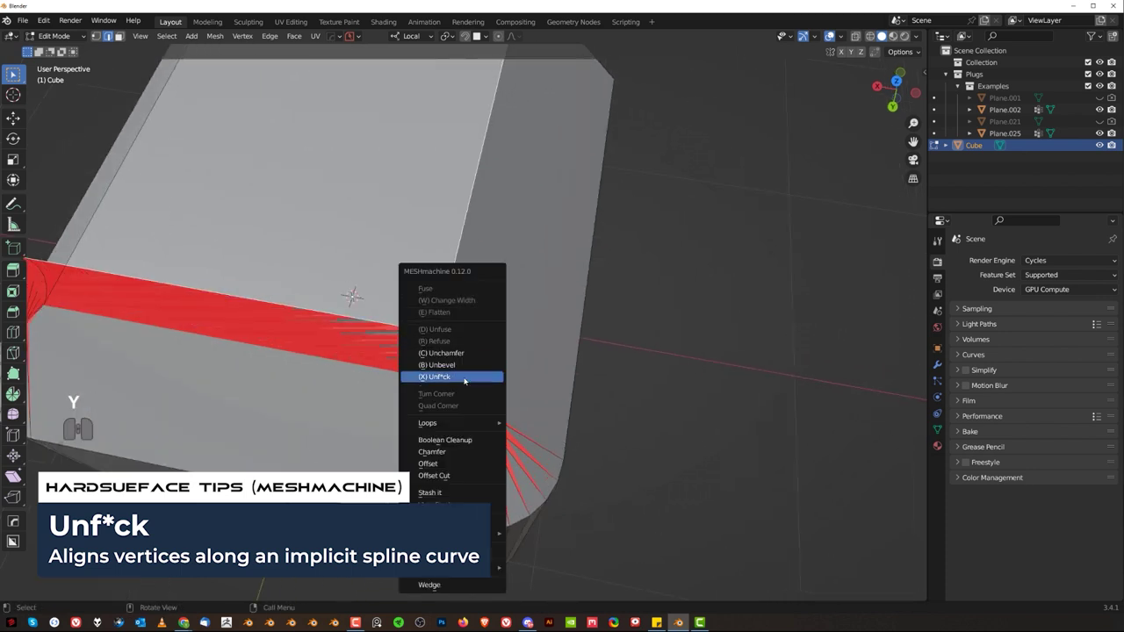
{"action": "left_click", "coordinate": [464, 378]}
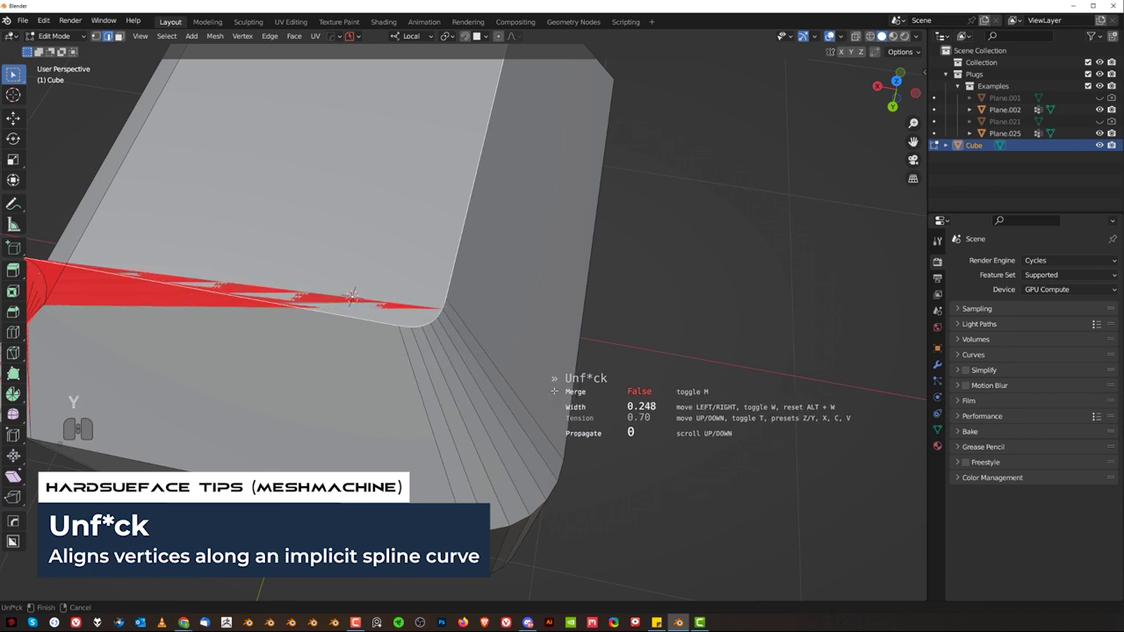
{"action": "scroll", "coordinate": [554, 390], "scroll_direction": "up", "scroll_amount": 1}
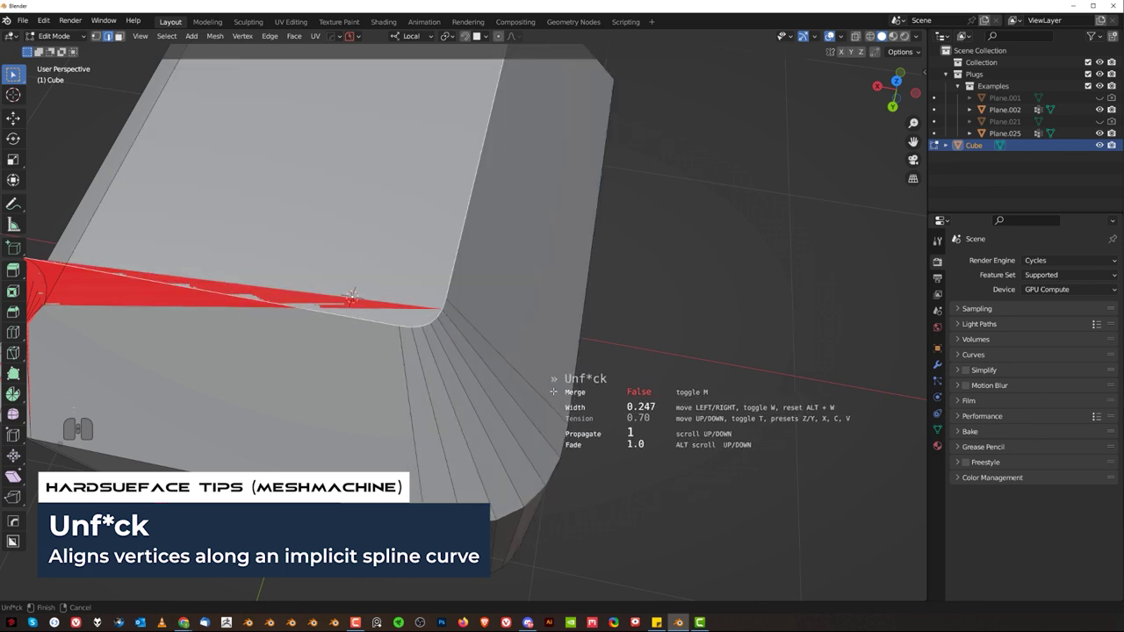
{"action": "left_click", "coordinate": [553, 392]}
Symmetrize the mesh along X to replace the overlapping corner with a mirror of the repaired one
{"action": "scroll", "coordinate": [554, 394], "scroll_direction": "down", "scroll_amount": 4}
{"action": "middle_click_drag", "start_coordinate": [470, 349], "coordinate": [531, 317]}
{"action": "scroll", "coordinate": [487, 342], "scroll_direction": "up", "scroll_amount": 1}
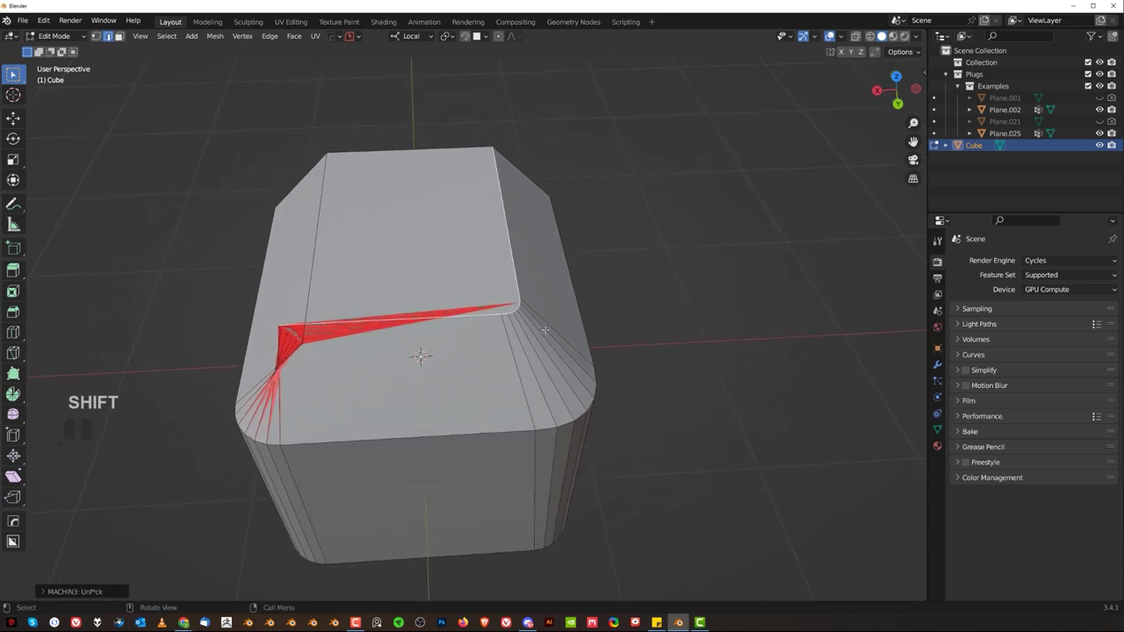
{"action": "middle_click_drag", "start_coordinate": [578, 352], "coordinate": [621, 306], "text": "shift"}
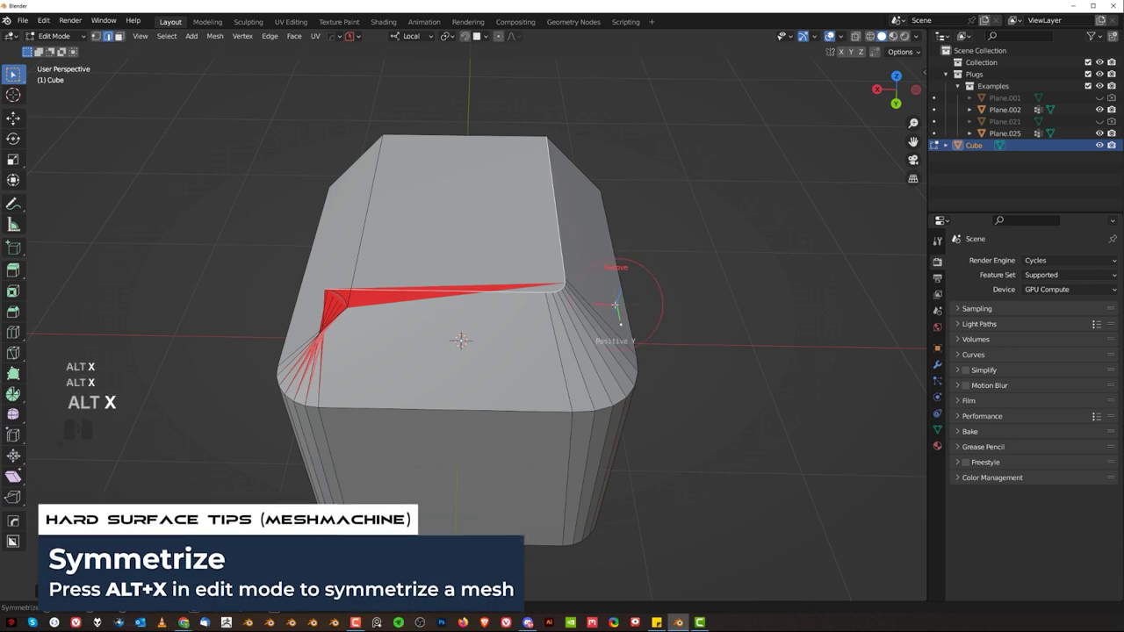
{"action": "left_click", "coordinate": [615, 305]}
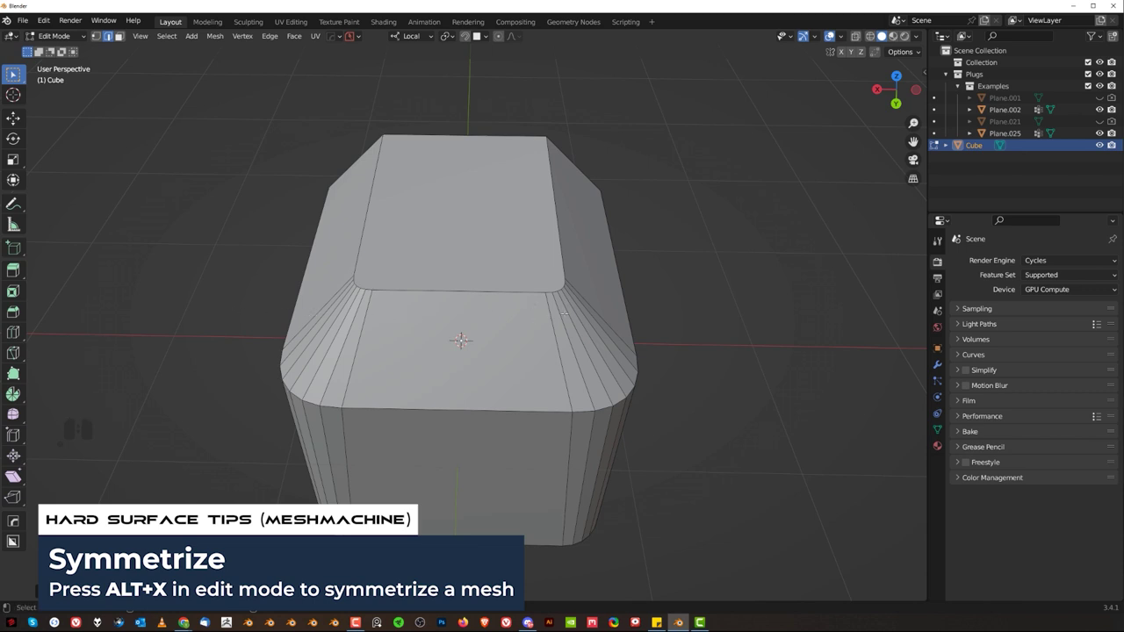
Symmetrize the mesh along Y to mirror the chamfered corners to the opposite end, and run Symmetrize once more
{"action": "middle_click_drag", "start_coordinate": [564, 313], "coordinate": [409, 276]}
{"action": "middle_click_drag", "start_coordinate": [682, 311], "coordinate": [524, 281], "text": "shift"}
{"action": "scroll", "coordinate": [518, 266], "scroll_direction": "down", "scroll_amount": 1}
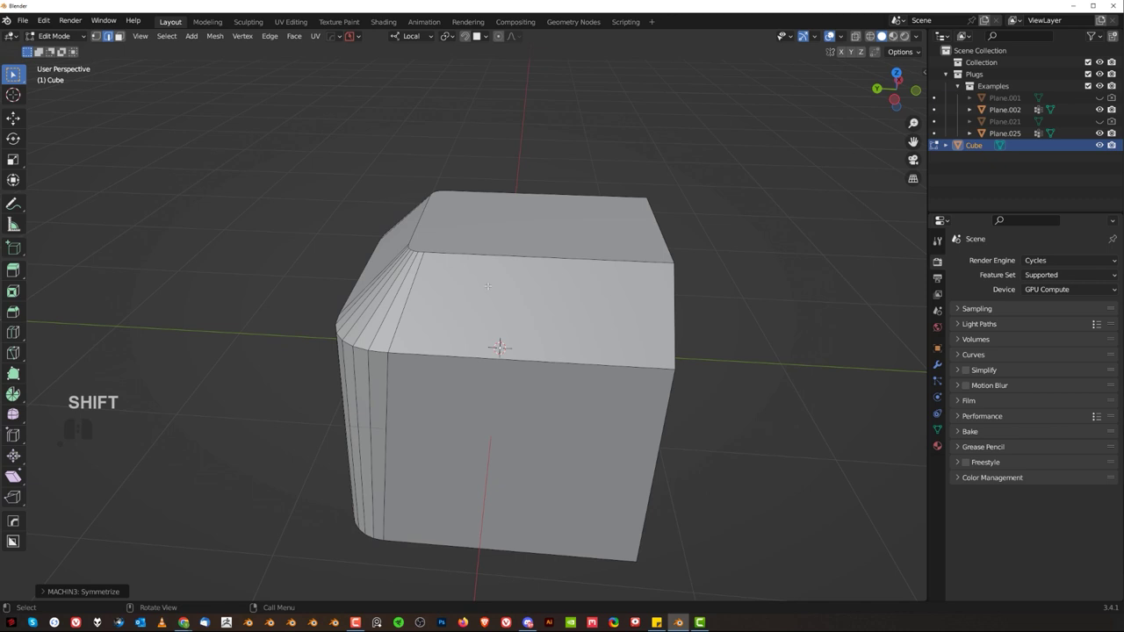
{"action": "key", "text": "alt+x"}
{"action": "middle_click_drag", "start_coordinate": [743, 311], "coordinate": [624, 284]}
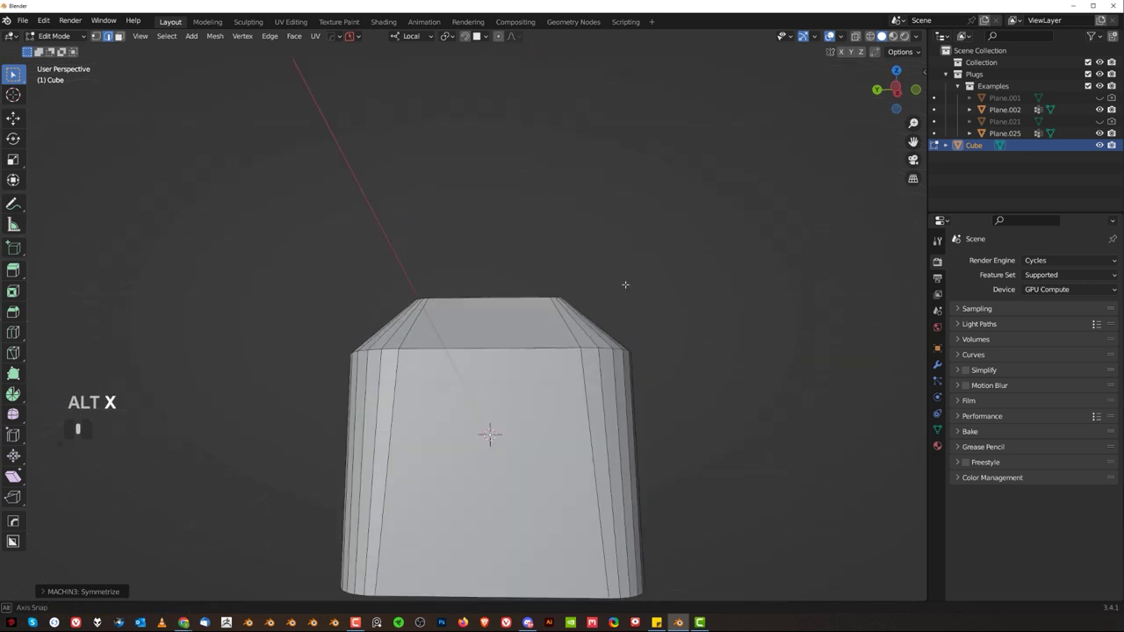
{"action": "scroll", "coordinate": [571, 303], "scroll_direction": "down", "scroll_amount": 2}
{"action": "key", "text": "alt+x"}
{"action": "middle_click_drag", "start_coordinate": [544, 493], "coordinate": [617, 431]}
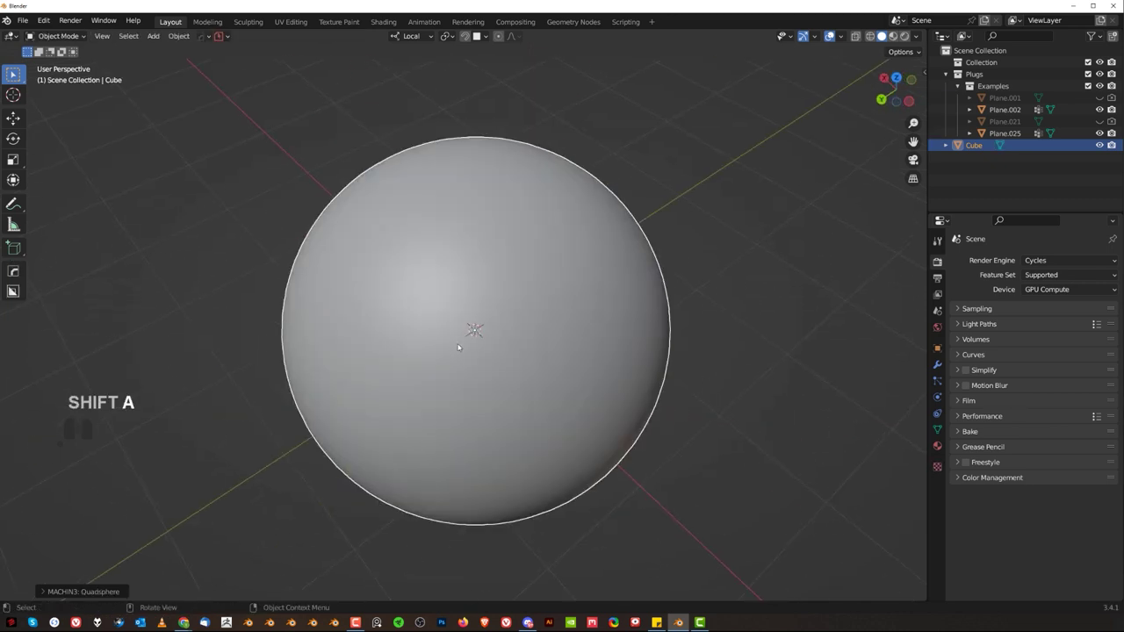
{"action": "scroll", "coordinate": [459, 343], "scroll_direction": "down", "scroll_amount": 3}
{"action": "middle_click_drag", "start_coordinate": [518, 311], "coordinate": [481, 302], "text": "shift"}
{"action": "middle_click_drag", "start_coordinate": [481, 302], "coordinate": [496, 284]}
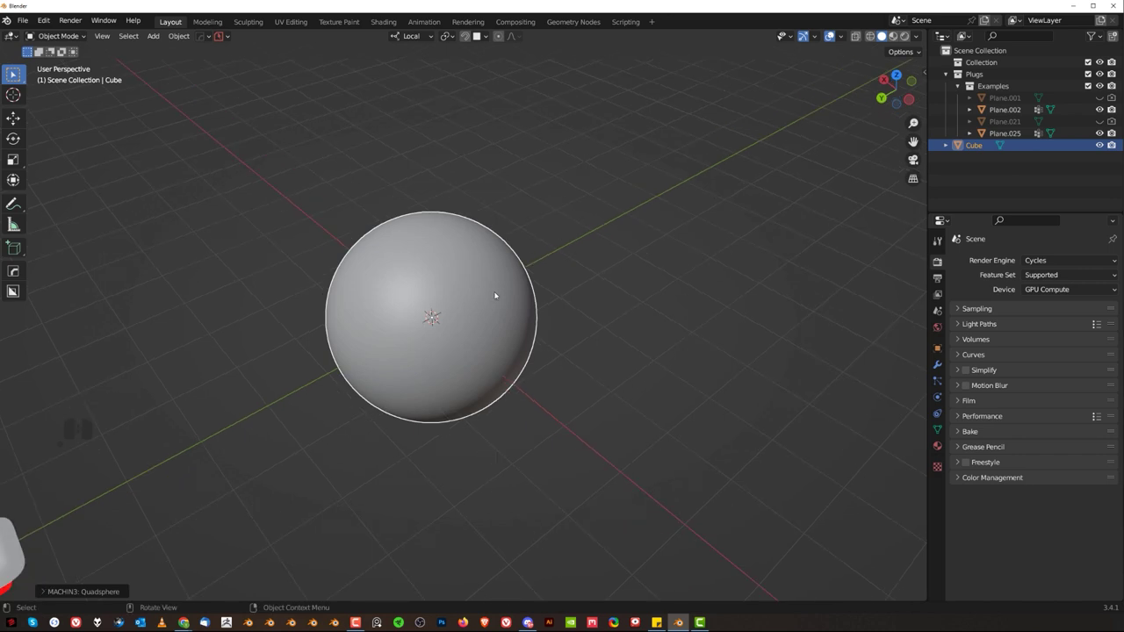
{"action": "scroll", "coordinate": [504, 292], "scroll_direction": "up", "scroll_amount": 2}
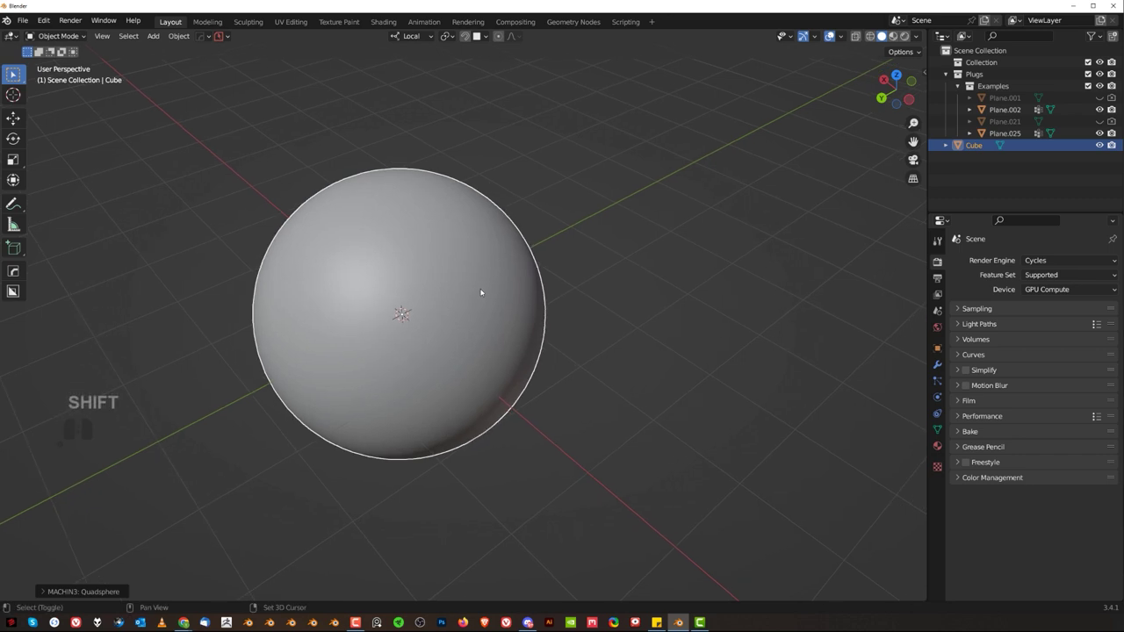
Duplicate the quadsphere and place the copy behind the original so the two spheres partly overlap
{"action": "key", "text": "shift+d"}
{"action": "left_click", "coordinate": [607, 259]}
{"action": "scroll", "coordinate": [606, 264], "scroll_direction": "up", "scroll_amount": 2}
{"action": "middle_click_drag", "start_coordinate": [587, 302], "coordinate": [596, 355], "text": "shift"}
{"action": "middle_click_drag", "start_coordinate": [596, 355], "coordinate": [604, 287]}
Create a stash of the original sphere with Stash It
{"action": "left_click", "coordinate": [503, 281]}
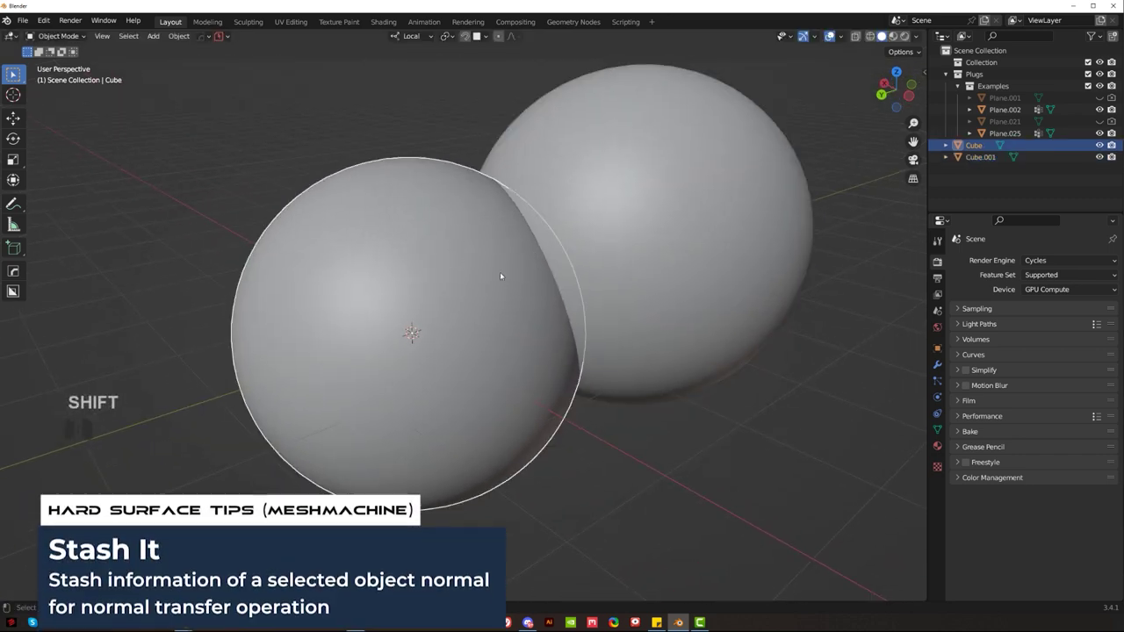
{"action": "key", "text": "shift+y"}
{"action": "left_click", "coordinate": [478, 299]}
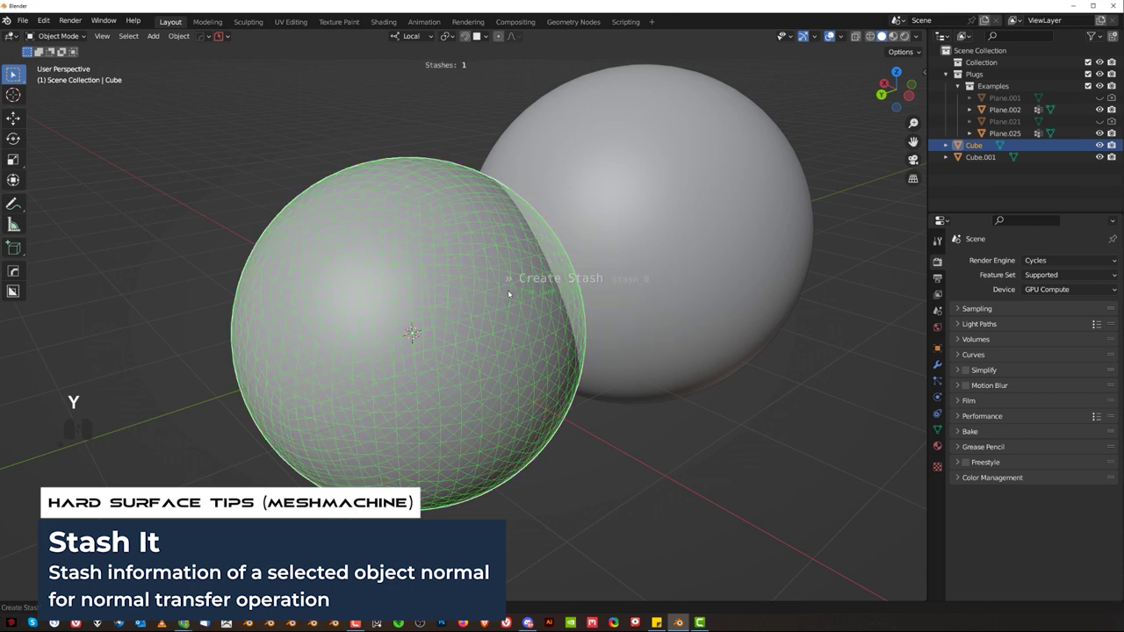
{"action": "middle_click_drag", "start_coordinate": [577, 294], "coordinate": [559, 301], "text": "shift"}
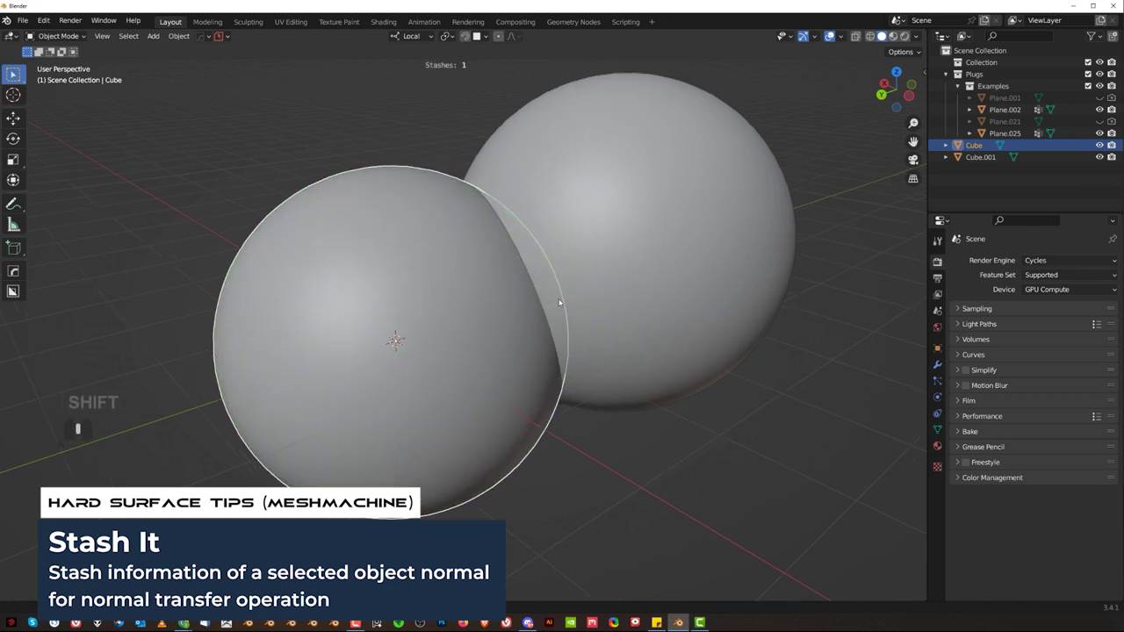
Join the duplicate sphere to the original with a HardOps Union boolean, keeping the original as the active object
{"action": "left_click", "coordinate": [691, 221]}
{"action": "scroll", "coordinate": [606, 281], "scroll_direction": "down", "scroll_amount": 2}
{"action": "left_click", "coordinate": [420, 286], "text": "shift"}
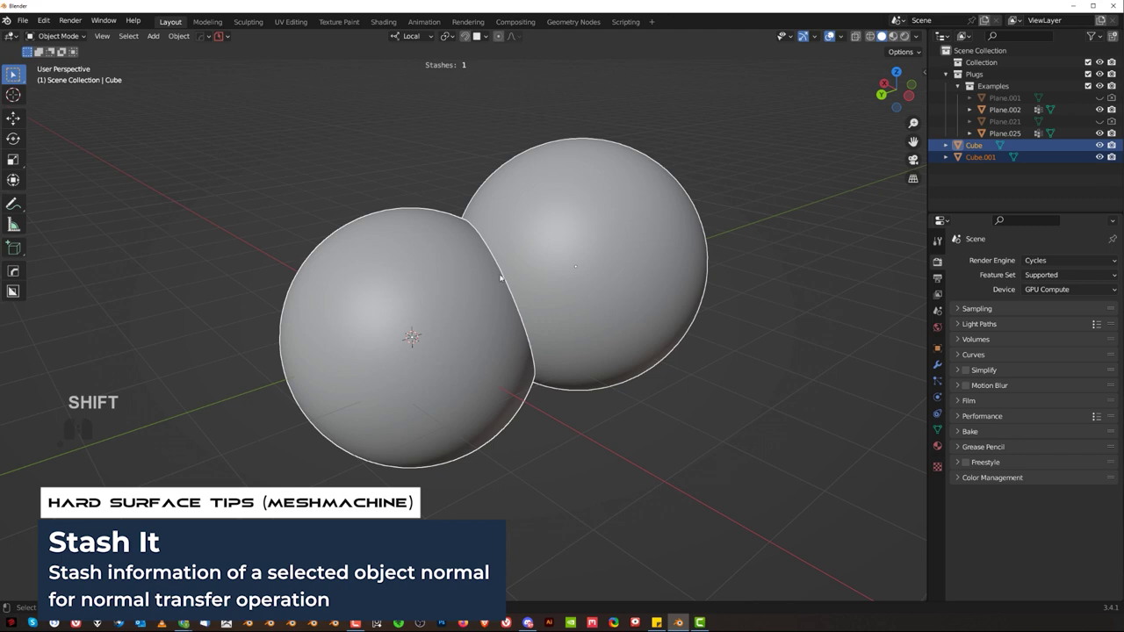
{"action": "scroll", "coordinate": [505, 274], "scroll_direction": "up", "scroll_amount": 2}
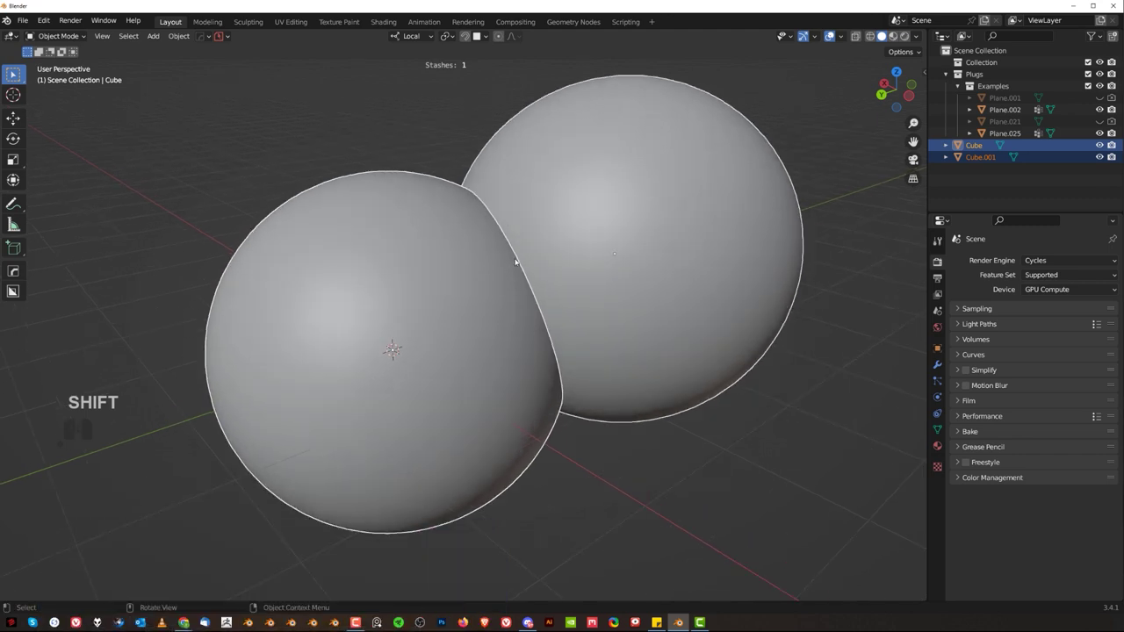
{"action": "key", "text": "q"}
{"action": "mouse_move", "coordinate": [517, 259]}
{"action": "mouse_move", "coordinate": [514, 225]}
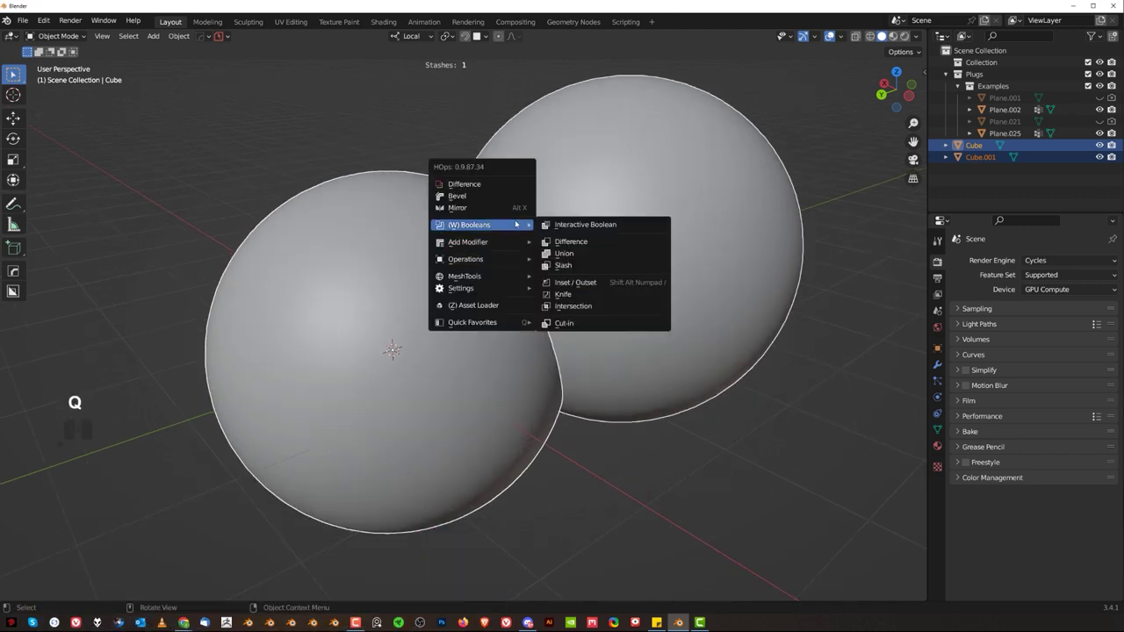
{"action": "left_click", "coordinate": [583, 254]}
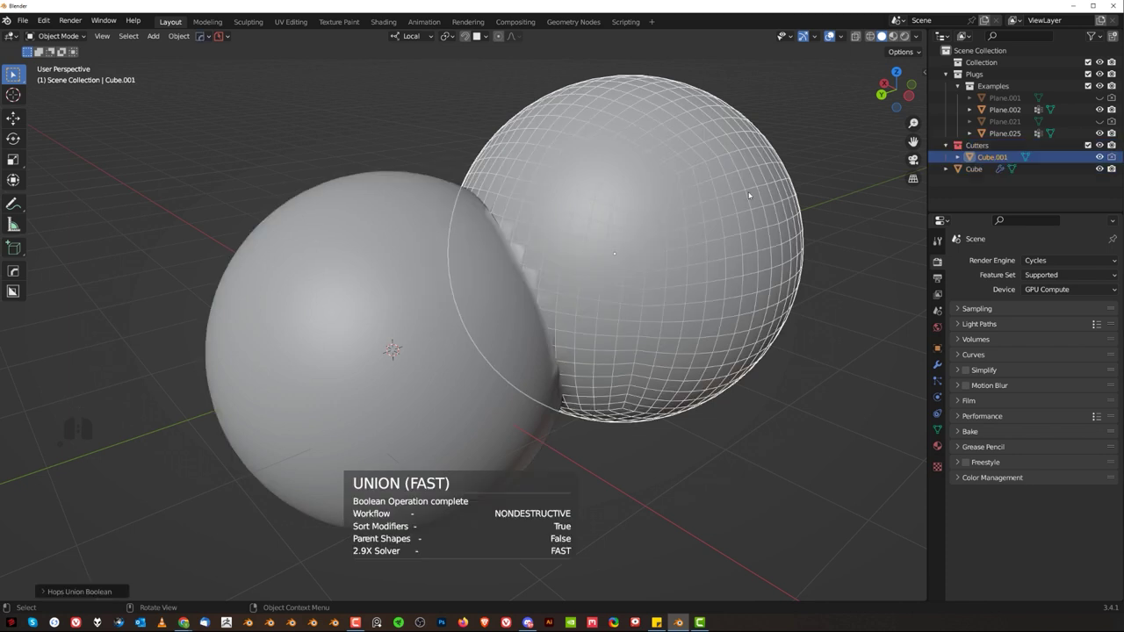
Stash the duplicate cutter sphere onto the original sphere with Stash It
{"action": "left_click", "coordinate": [475, 260], "text": "shift"}
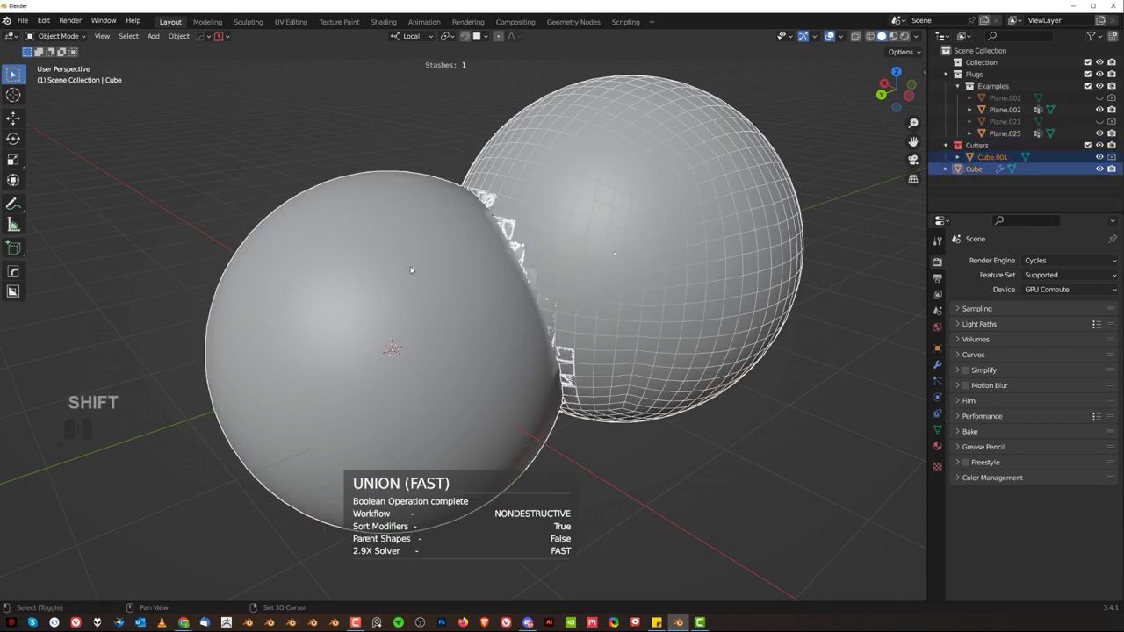
{"action": "key", "text": "y"}
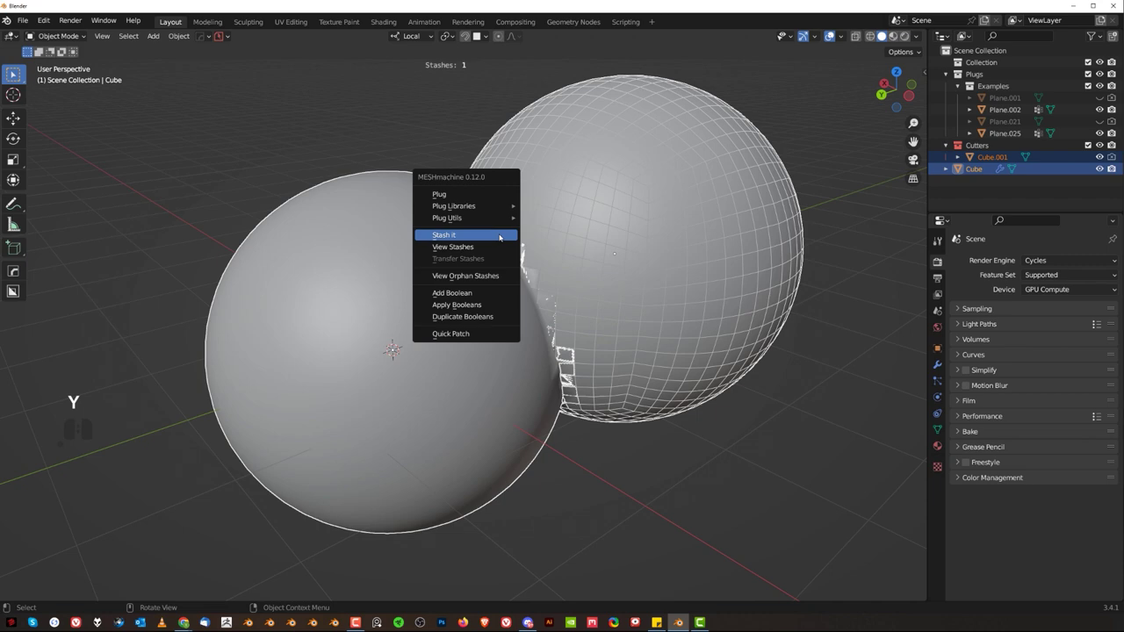
{"action": "left_click", "coordinate": [499, 235]}
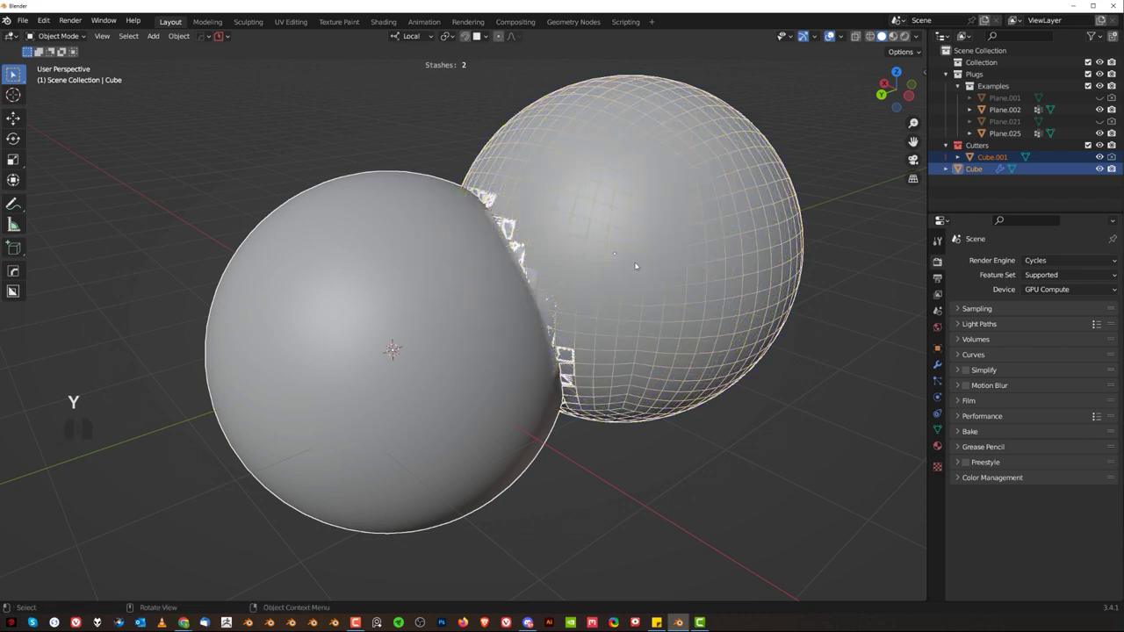
Hide the cutter sphere and apply the union modifier on the original object with Smart Apply
{"action": "left_click", "coordinate": [711, 244]}
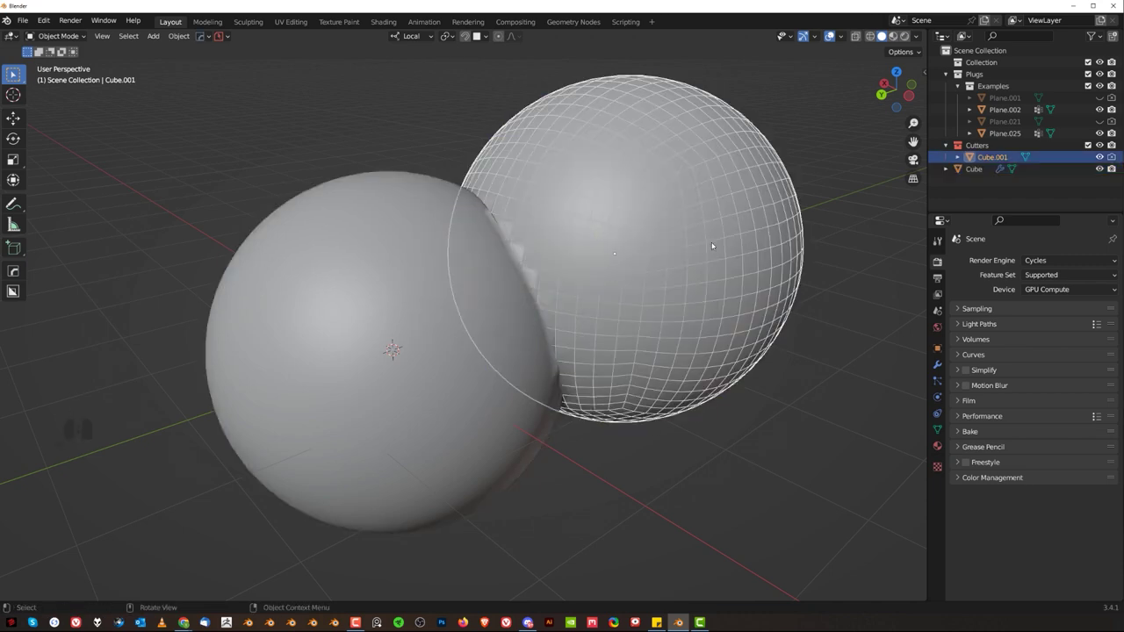
{"action": "key", "text": "h"}
{"action": "scroll", "coordinate": [589, 277], "scroll_direction": "up", "scroll_amount": 3}
{"action": "middle_click_drag", "start_coordinate": [589, 278], "coordinate": [596, 235], "text": "shift"}
{"action": "left_click", "coordinate": [605, 213]}
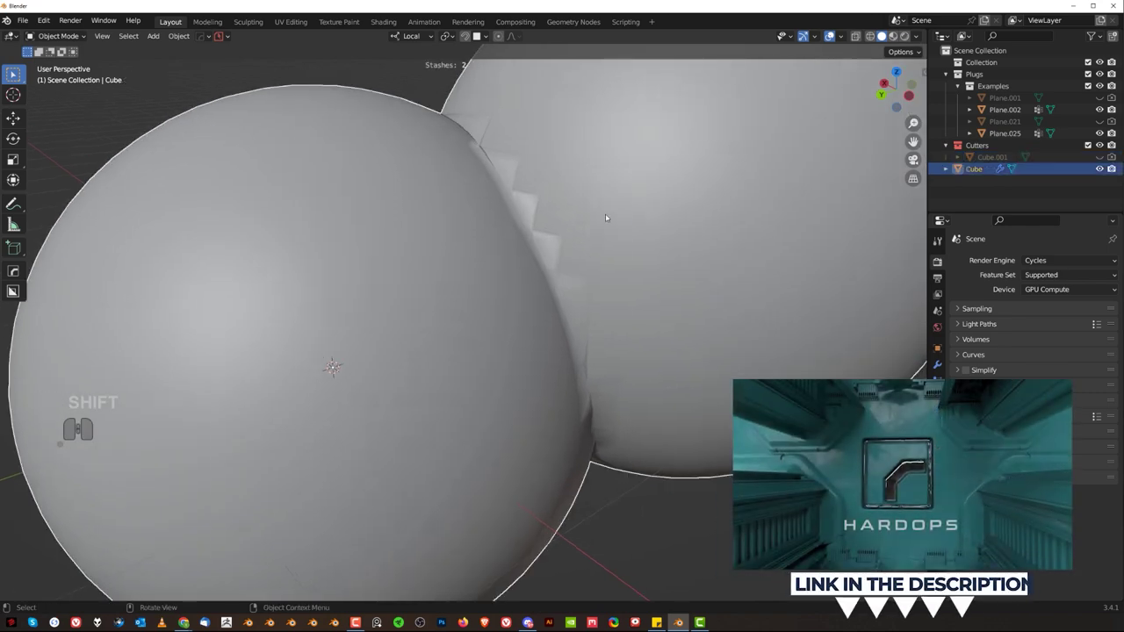
{"action": "key", "text": "q"}
{"action": "mouse_move", "coordinate": [622, 257]}
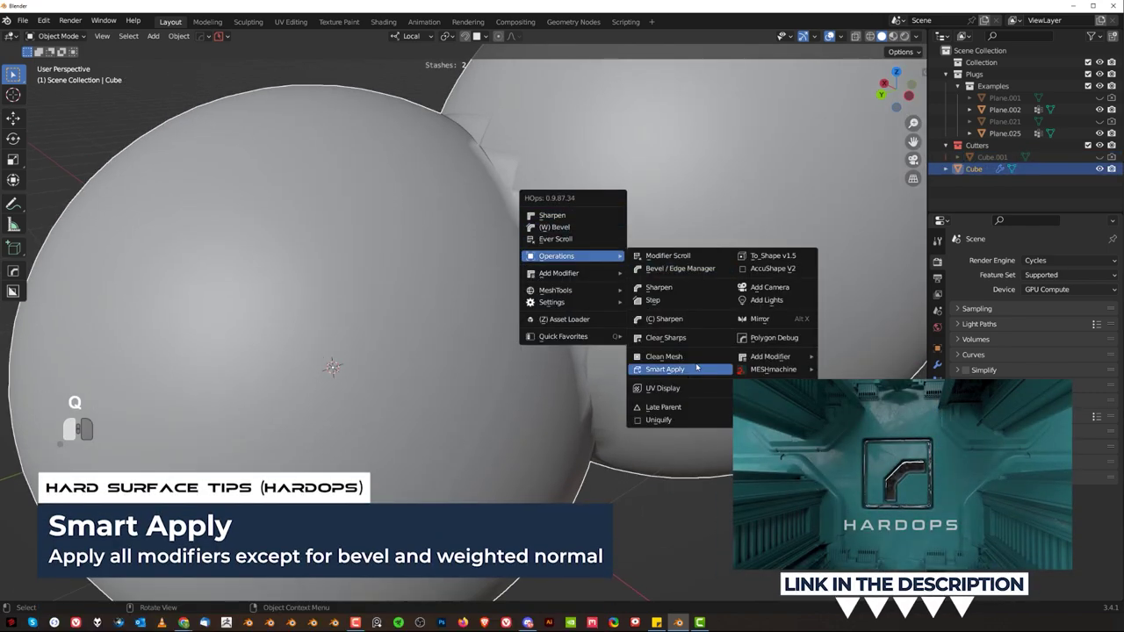
{"action": "left_click", "coordinate": [697, 369]}
Examine the shading and topology along the seam between the two merged spheres
{"action": "scroll", "coordinate": [636, 313], "scroll_direction": "down", "scroll_amount": 2}
{"action": "scroll", "coordinate": [637, 313], "scroll_direction": "up", "scroll_amount": 2}
{"action": "key", "text": "Tab"}
{"action": "scroll", "coordinate": [501, 351], "scroll_direction": "up", "scroll_amount": 2}
{"action": "mouse_move", "coordinate": [492, 303]}
{"action": "middle_mouse_down", "text": "shift"}
{"action": "mouse_move", "coordinate": [456, 309]}
{"action": "mouse_move", "coordinate": [564, 284]}
{"action": "mouse_move", "coordinate": [480, 288]}
{"action": "middle_mouse_up", "text": "shift"}
{"action": "scroll", "coordinate": [439, 311], "scroll_direction": "down", "scroll_amount": 3}
{"action": "key", "text": "Tab"}
{"action": "scroll", "coordinate": [410, 284], "scroll_direction": "up", "scroll_amount": 4}
{"action": "scroll", "coordinate": [410, 284], "scroll_direction": "down", "scroll_amount": 3}
Select the whole edge loop along the seam between the spheres with MESHmachine's L/S Select, and close the preferences
{"action": "key", "text": "Tab"}
{"action": "scroll", "coordinate": [439, 290], "scroll_direction": "up", "scroll_amount": 2}
{"action": "scroll", "coordinate": [564, 283], "scroll_direction": "up", "scroll_amount": 3}
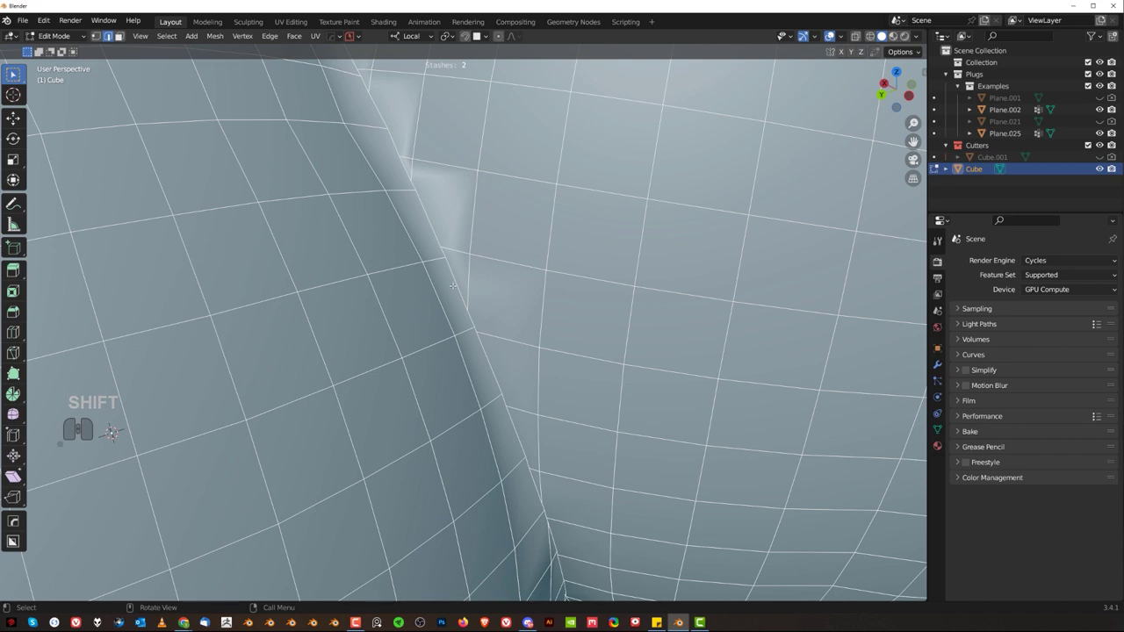
{"action": "left_click", "coordinate": [454, 284]}
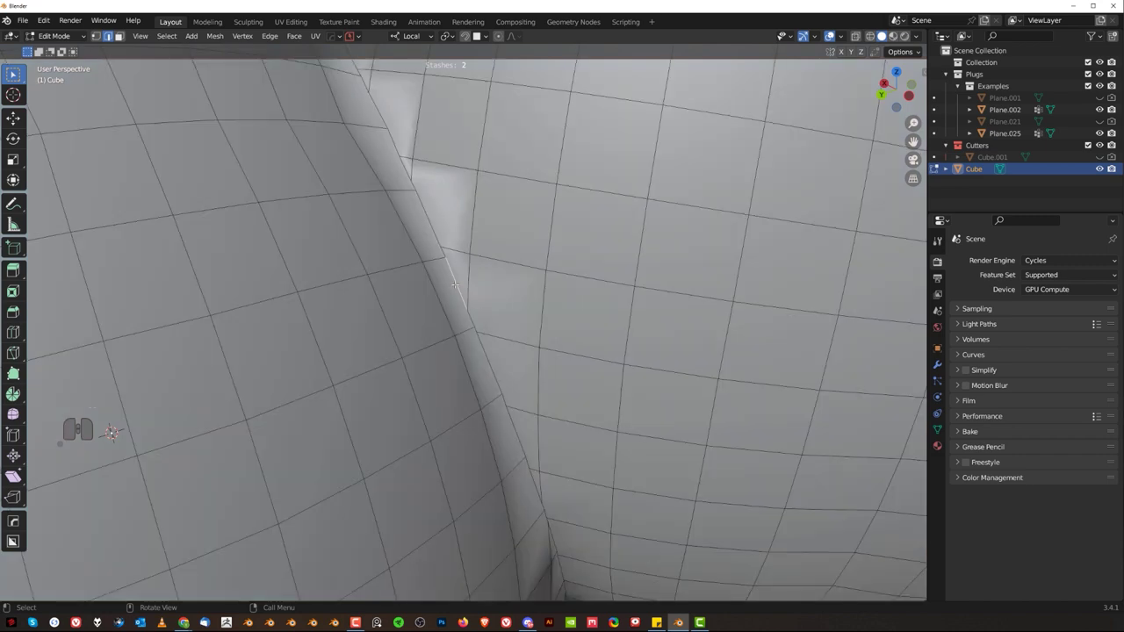
{"action": "scroll", "coordinate": [456, 284], "scroll_direction": "down", "scroll_amount": 3}
{"action": "scroll", "coordinate": [466, 286], "scroll_direction": "up", "scroll_amount": 3}
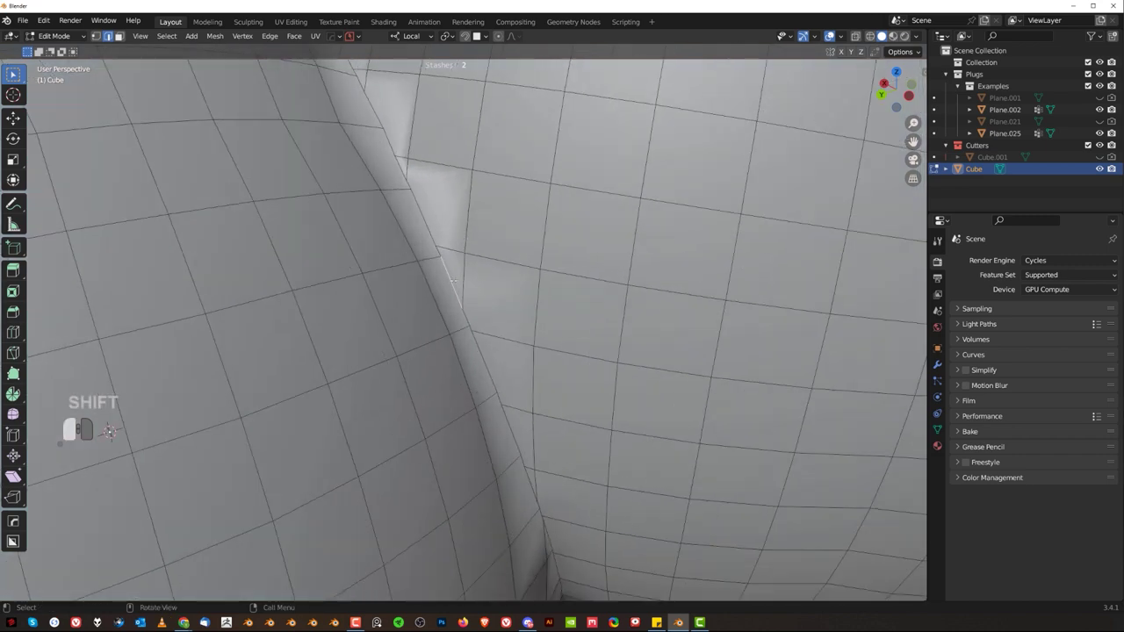
{"action": "left_click", "coordinate": [454, 281], "text": "alt"}
{"action": "scroll", "coordinate": [454, 282], "scroll_direction": "down", "scroll_amount": 7}
{"action": "middle_click_drag", "start_coordinate": [454, 282], "coordinate": [364, 166]}
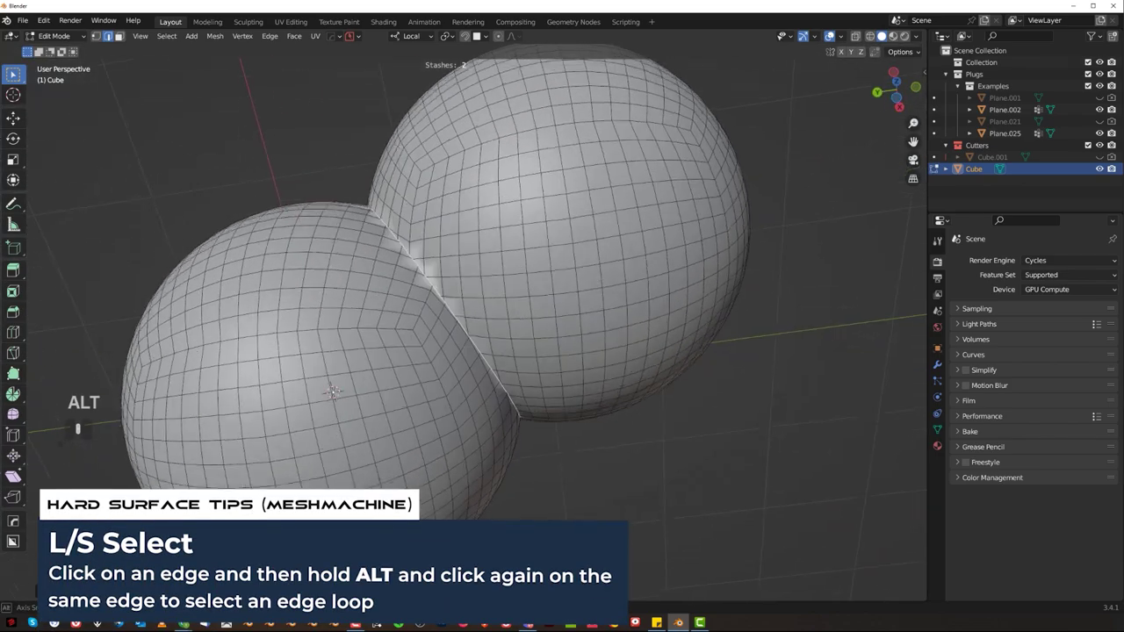
{"action": "middle_click_drag", "start_coordinate": [332, 391], "coordinate": [369, 387]}
{"action": "scroll", "coordinate": [351, 386], "scroll_direction": "up", "scroll_amount": 5}
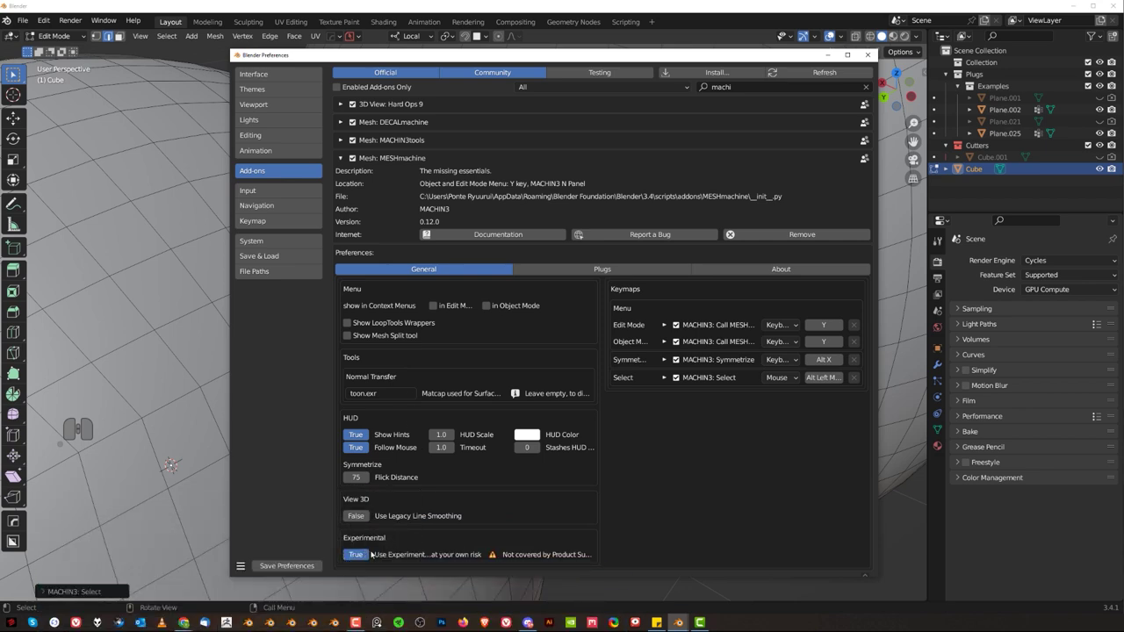
{"action": "left_click", "coordinate": [868, 55]}
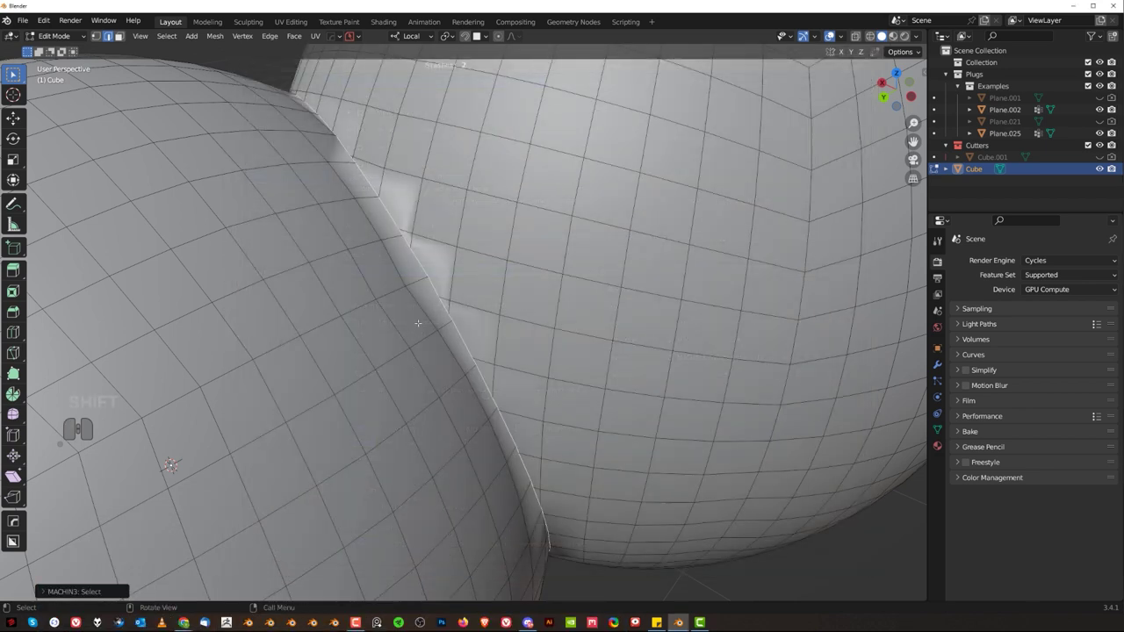
Run Offset Cut on the seam loop with width 0.16 and factor 0.73
{"action": "scroll", "coordinate": [473, 312], "scroll_direction": "down", "scroll_amount": 2}
{"action": "scroll", "coordinate": [474, 303], "scroll_direction": "up", "scroll_amount": 3}
{"action": "scroll", "coordinate": [481, 293], "scroll_direction": "down", "scroll_amount": 1}
{"action": "key", "text": "y"}
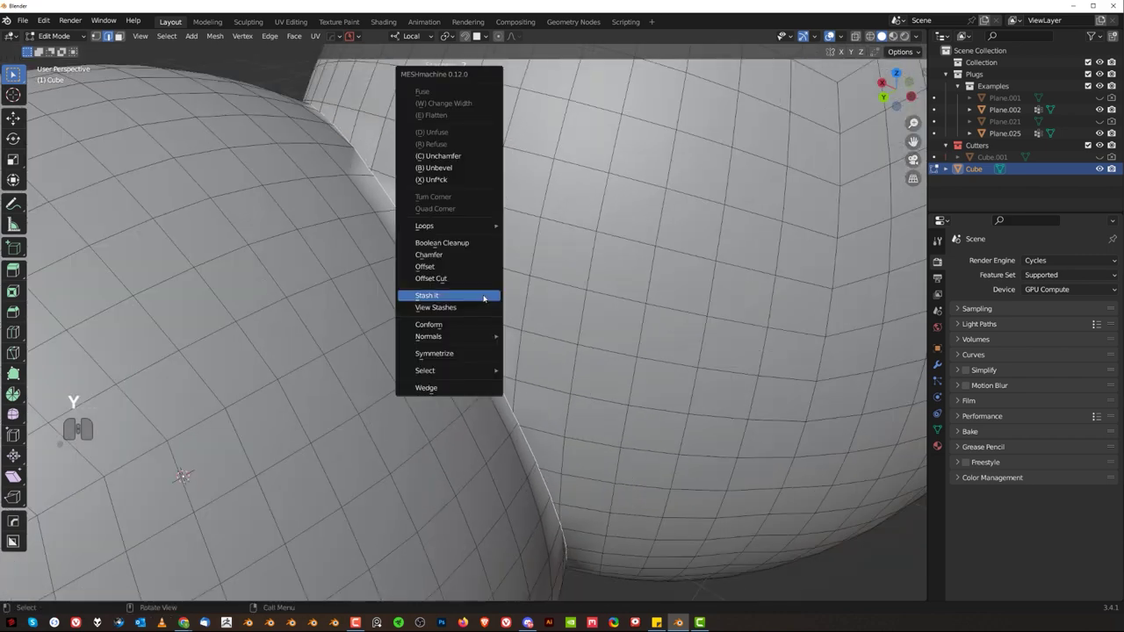
{"action": "left_click", "coordinate": [479, 281]}
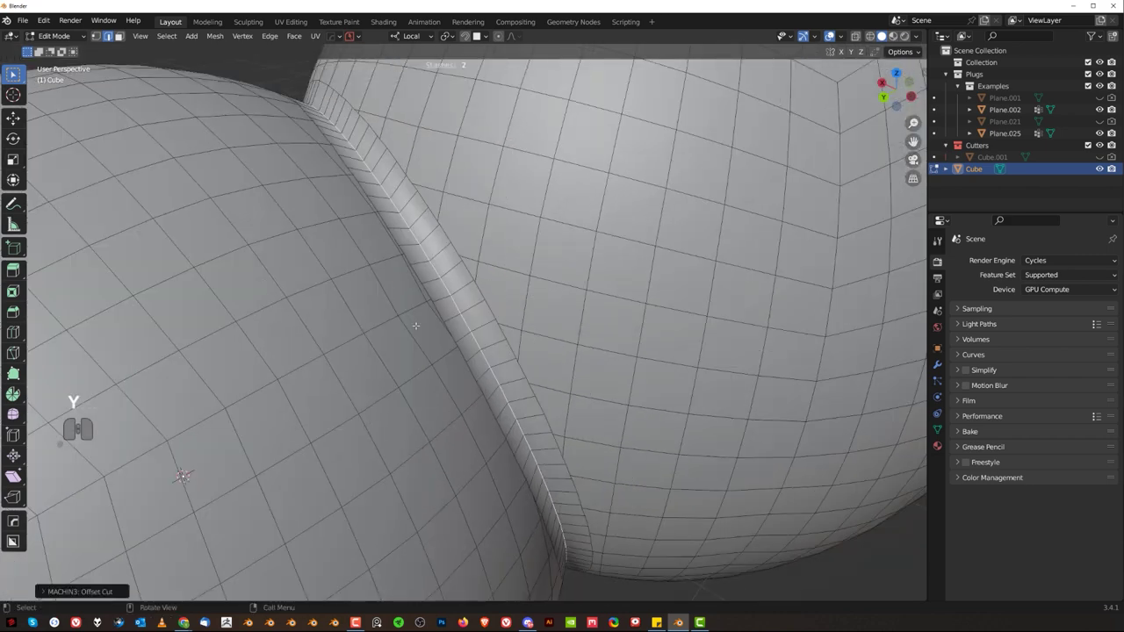
{"action": "left_click", "coordinate": [79, 591]}
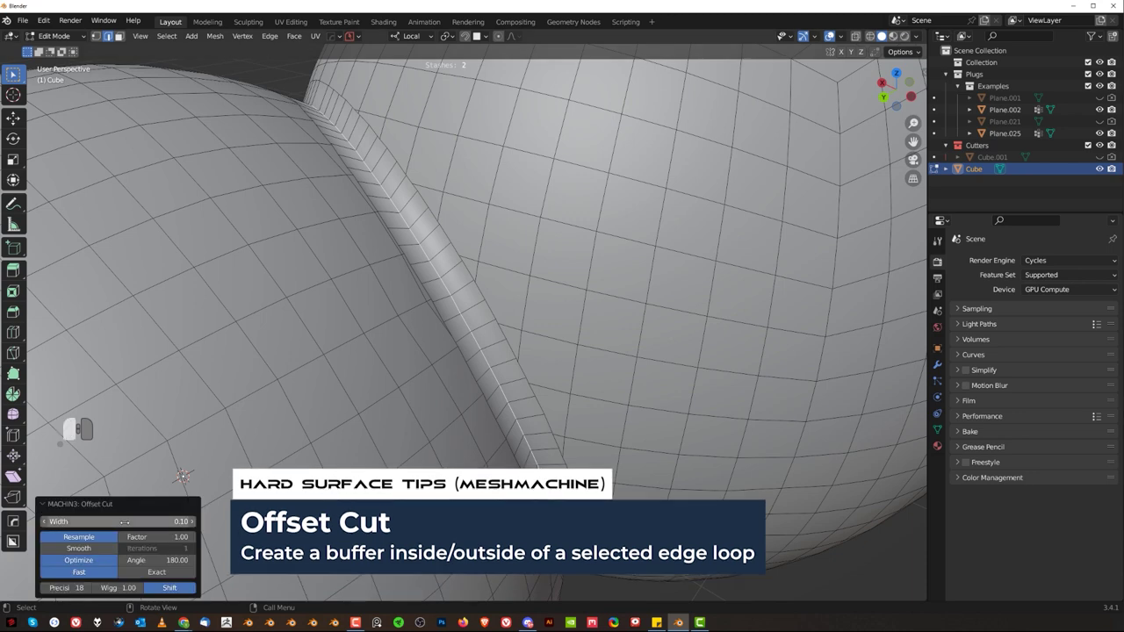
{"action": "mouse_move", "coordinate": [124, 522]}
{"action": "left_mouse_down"}
{"action": "mouse_move", "coordinate": [153, 523]}
{"action": "mouse_move", "coordinate": [125, 538]}
{"action": "mouse_move", "coordinate": [166, 538]}
{"action": "mouse_move", "coordinate": [112, 536]}
{"action": "left_mouse_up"}
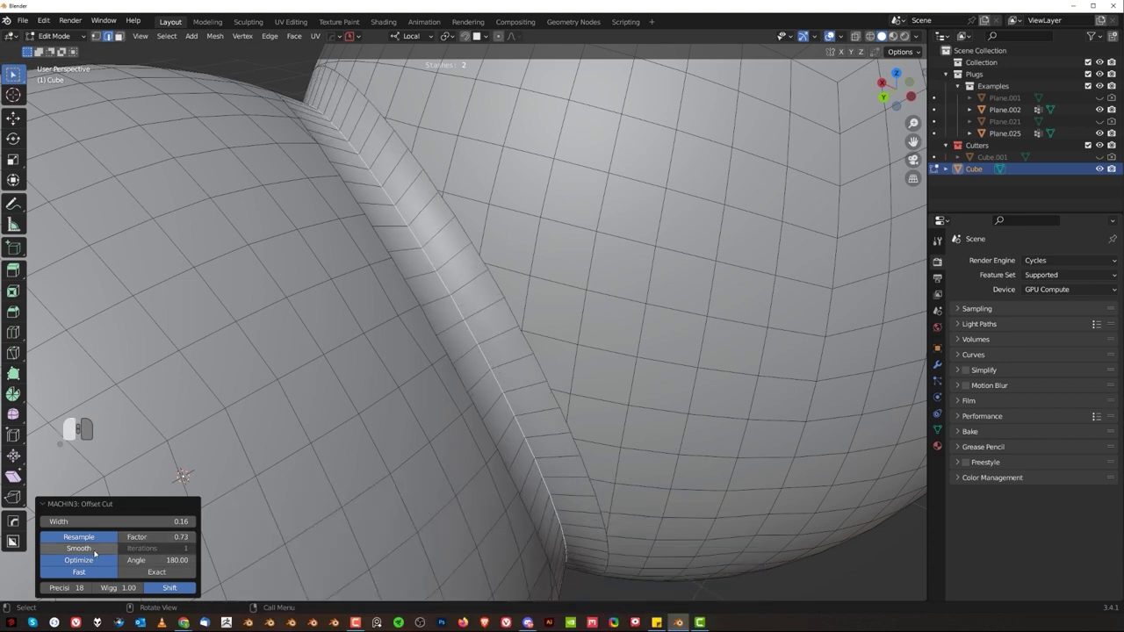
Enable Smooth for the Offset Cut and widen it to 0.18
{"action": "scroll", "coordinate": [526, 417], "scroll_direction": "down", "scroll_amount": 2}
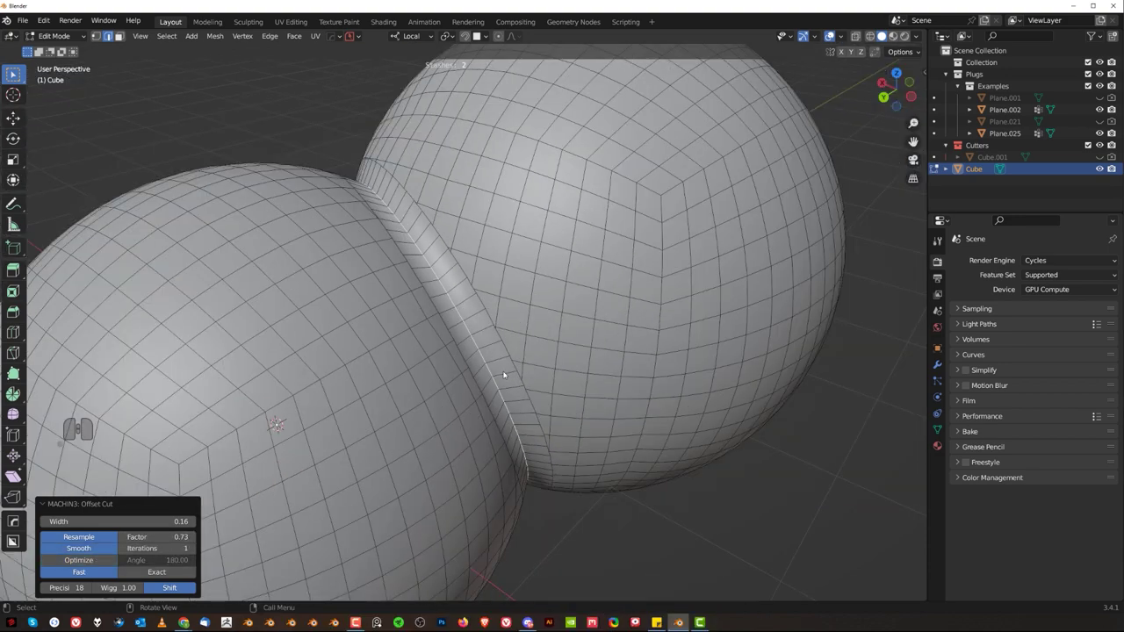
{"action": "mouse_move", "coordinate": [510, 376]}
{"action": "middle_mouse_down"}
{"action": "mouse_move", "coordinate": [481, 322]}
{"action": "mouse_move", "coordinate": [492, 373]}
{"action": "middle_mouse_up"}
{"action": "scroll", "coordinate": [492, 373], "scroll_direction": "up", "scroll_amount": 1}
{"action": "left_click_drag", "start_coordinate": [134, 521], "coordinate": [134, 522]}
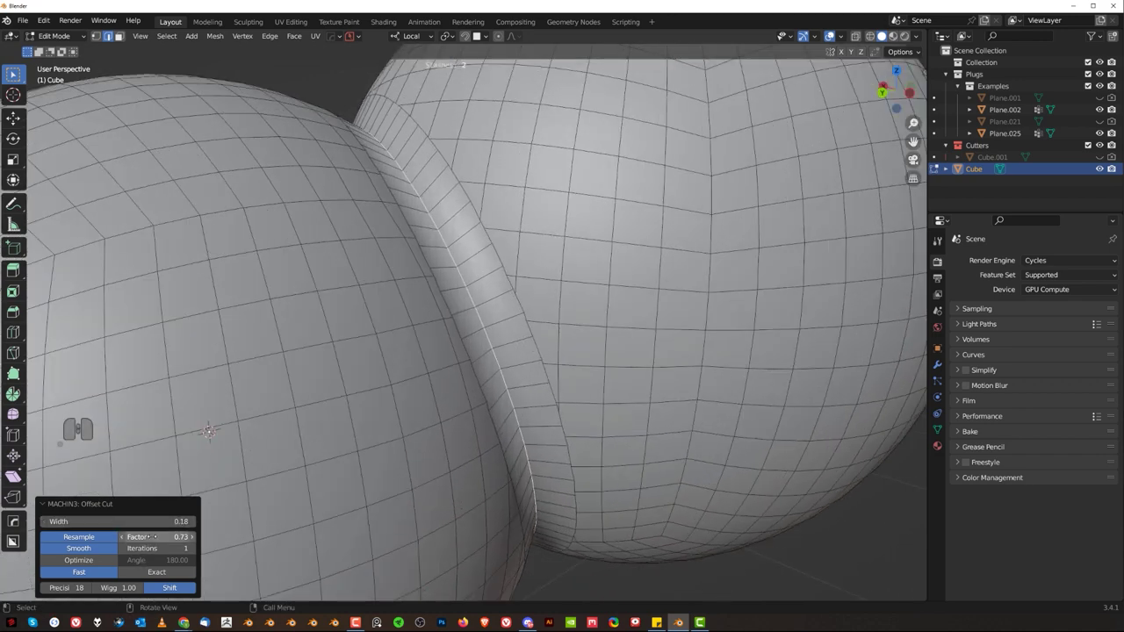
Bevel the seam loop to about 0.16 m with 11 segments, filling most of the offset band
{"action": "scroll", "coordinate": [688, 315], "scroll_direction": "up", "scroll_amount": 2}
{"action": "middle_click_drag", "start_coordinate": [689, 315], "coordinate": [309, 170], "text": "shift"}
{"action": "scroll", "coordinate": [452, 294], "scroll_direction": "down", "scroll_amount": 3}
{"action": "scroll", "coordinate": [422, 230], "scroll_direction": "up", "scroll_amount": 1}
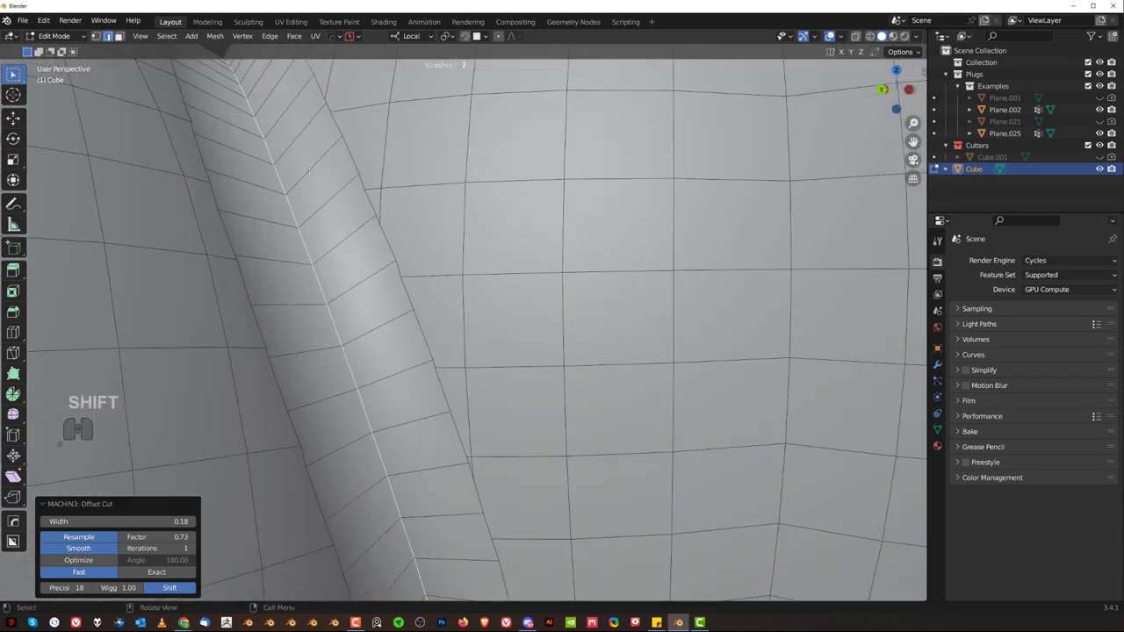
{"action": "scroll", "coordinate": [500, 251], "scroll_direction": "up", "scroll_amount": 10}
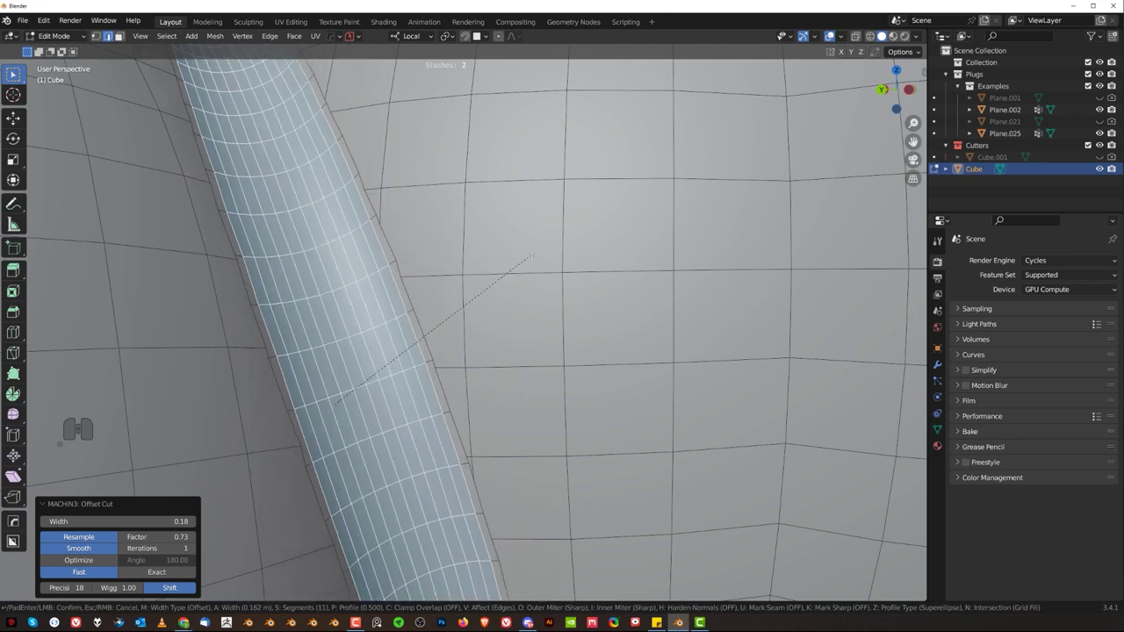
{"action": "left_click", "coordinate": [509, 270]}
{"action": "scroll", "coordinate": [491, 285], "scroll_direction": "down", "scroll_amount": 3}
{"action": "scroll", "coordinate": [470, 309], "scroll_direction": "up", "scroll_amount": 1}
{"action": "key", "text": "Tab"}
{"action": "scroll", "coordinate": [471, 310], "scroll_direction": "up", "scroll_amount": 1}
Select the edge loop where the offset band borders the duplicate sphere's surface
{"action": "left_click", "coordinate": [443, 328], "text": "alt"}
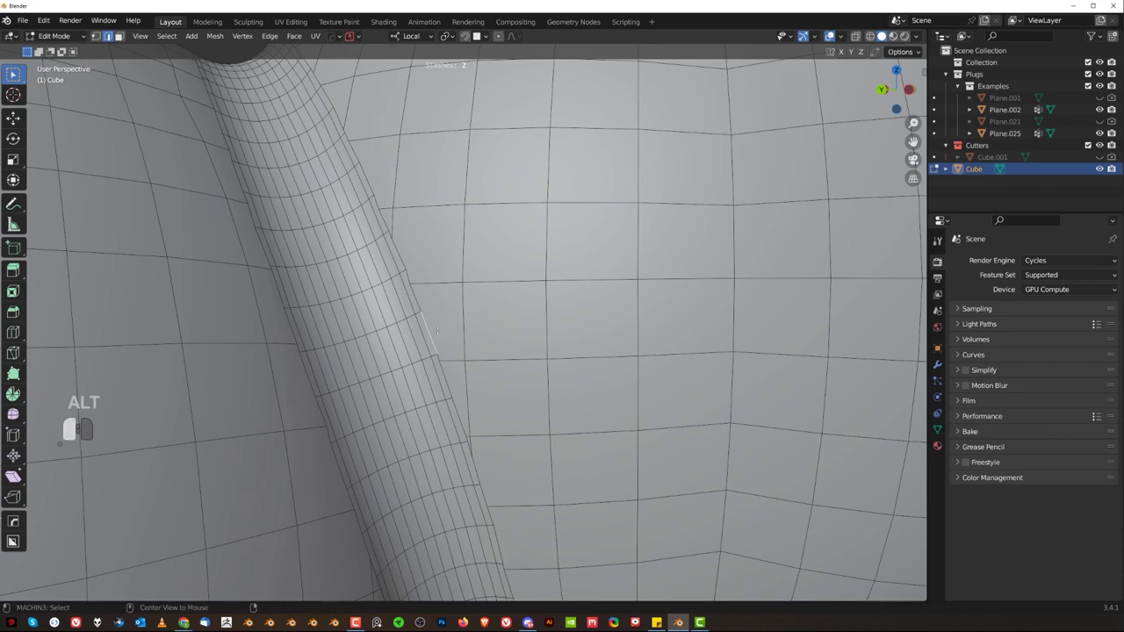
{"action": "scroll", "coordinate": [474, 316], "scroll_direction": "up", "scroll_amount": 3}
{"action": "middle_click_drag", "start_coordinate": [480, 317], "coordinate": [470, 294], "text": "shift"}
{"action": "scroll", "coordinate": [469, 294], "scroll_direction": "up", "scroll_amount": 2}
{"action": "middle_click_drag", "start_coordinate": [485, 335], "coordinate": [417, 276], "text": "shift"}
{"action": "scroll", "coordinate": [413, 272], "scroll_direction": "up", "scroll_amount": 2}
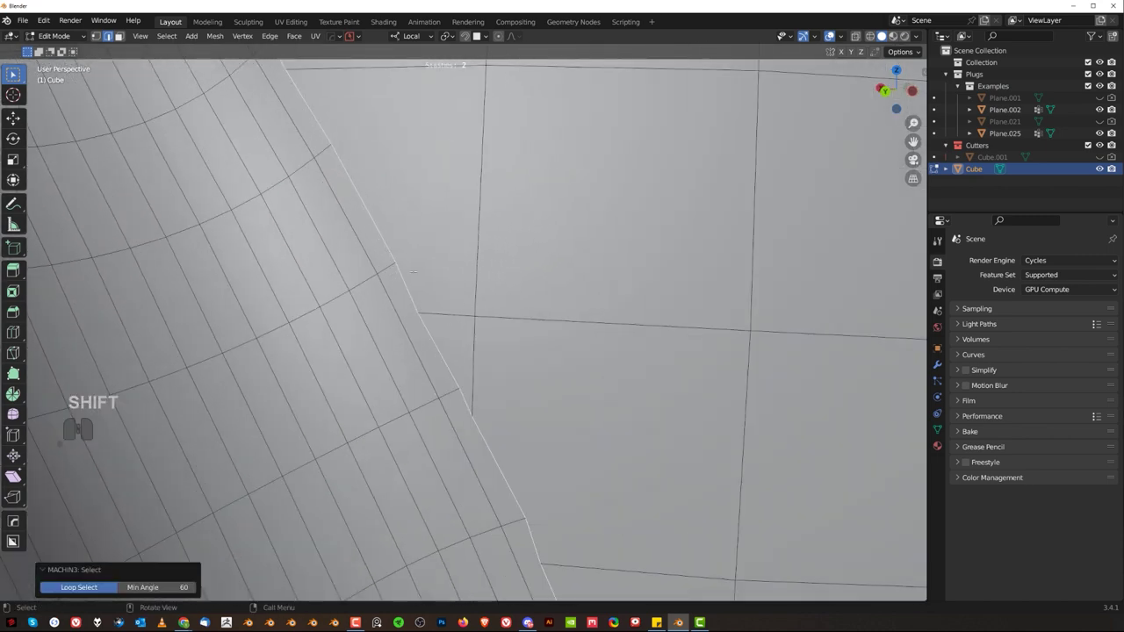
{"action": "middle_click_drag", "start_coordinate": [472, 361], "coordinate": [625, 381], "text": "shift"}
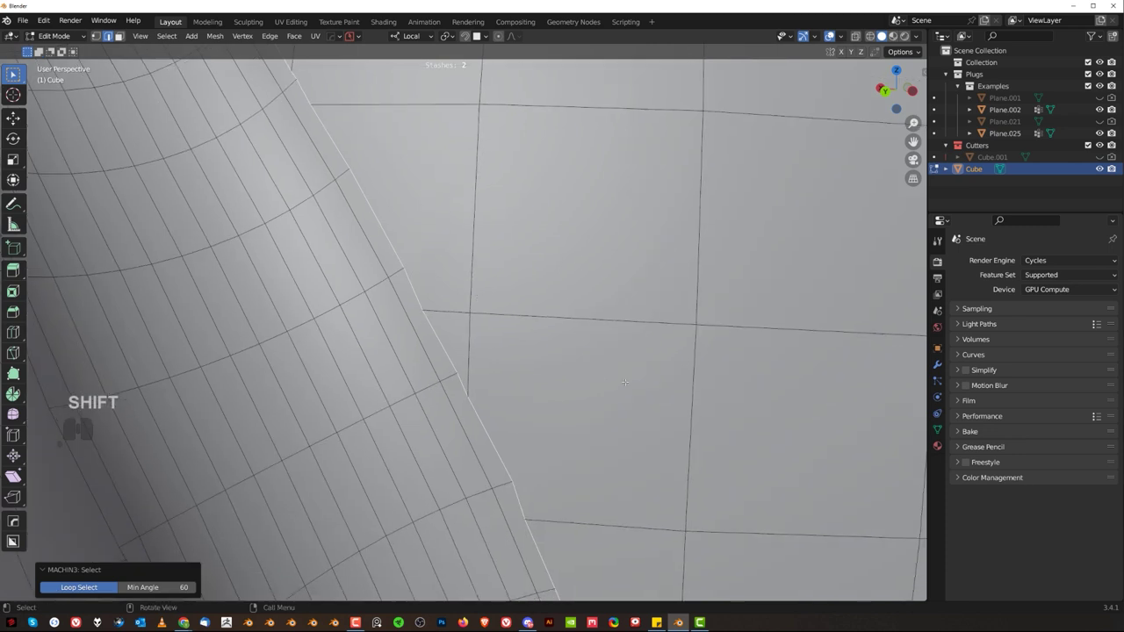
{"action": "scroll", "coordinate": [488, 351], "scroll_direction": "down", "scroll_amount": 2}
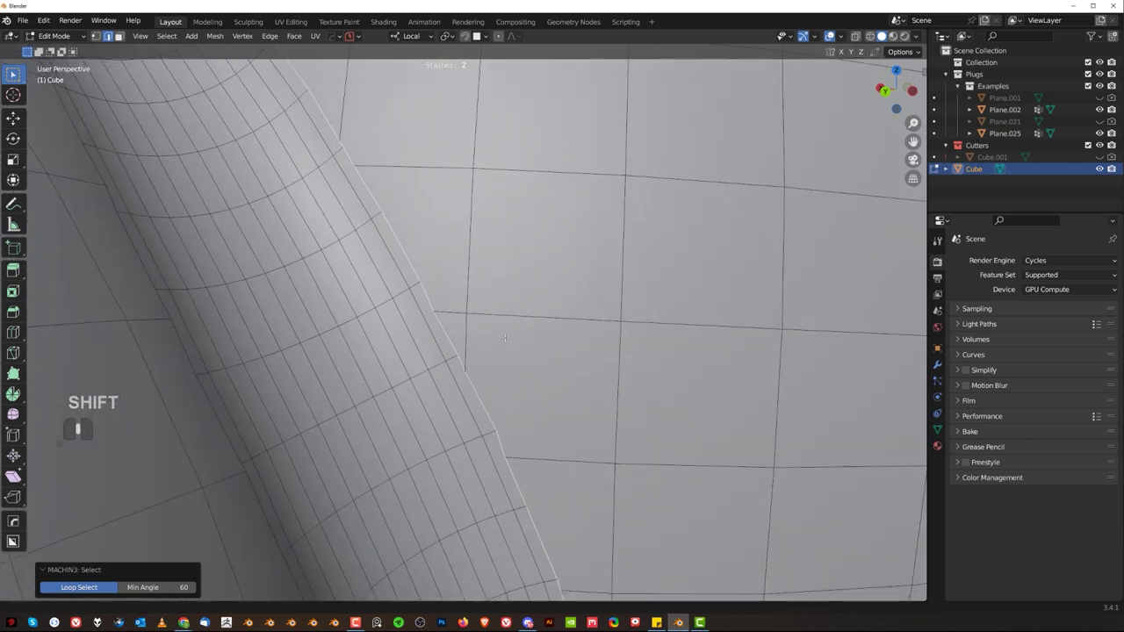
Run Boolean Cleanup on the selected border loop with side B and threshold 0.25
{"action": "key", "text": "y"}
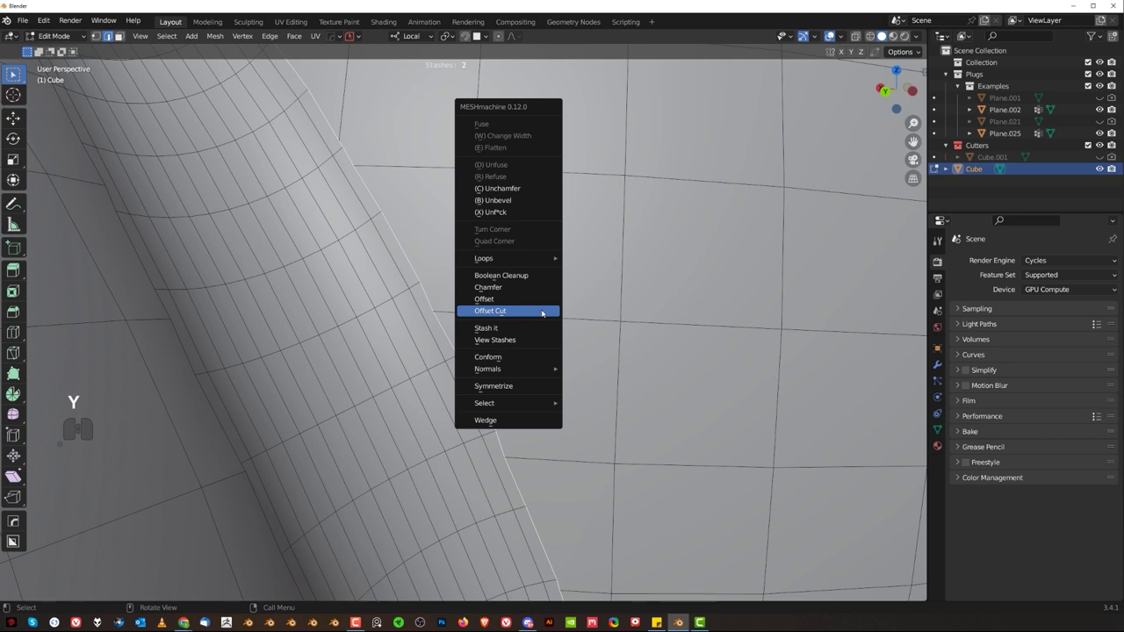
{"action": "left_click", "coordinate": [502, 276]}
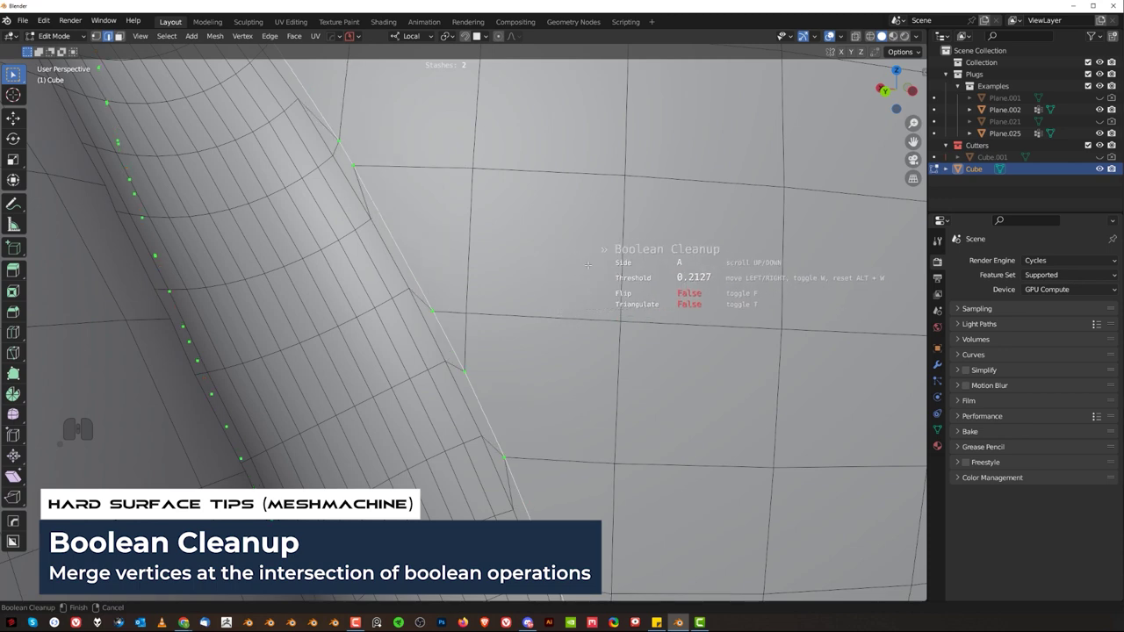
{"action": "mouse_move", "coordinate": [489, 278]}
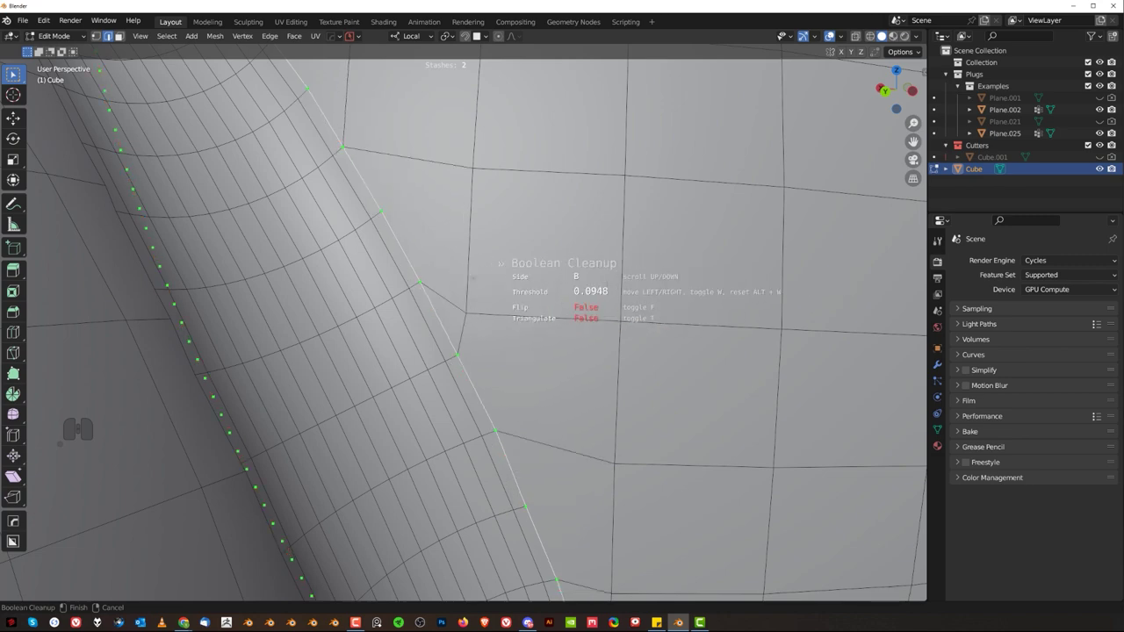
{"action": "left_click", "coordinate": [539, 271]}
{"action": "scroll", "coordinate": [500, 290], "scroll_direction": "down", "scroll_amount": 5}
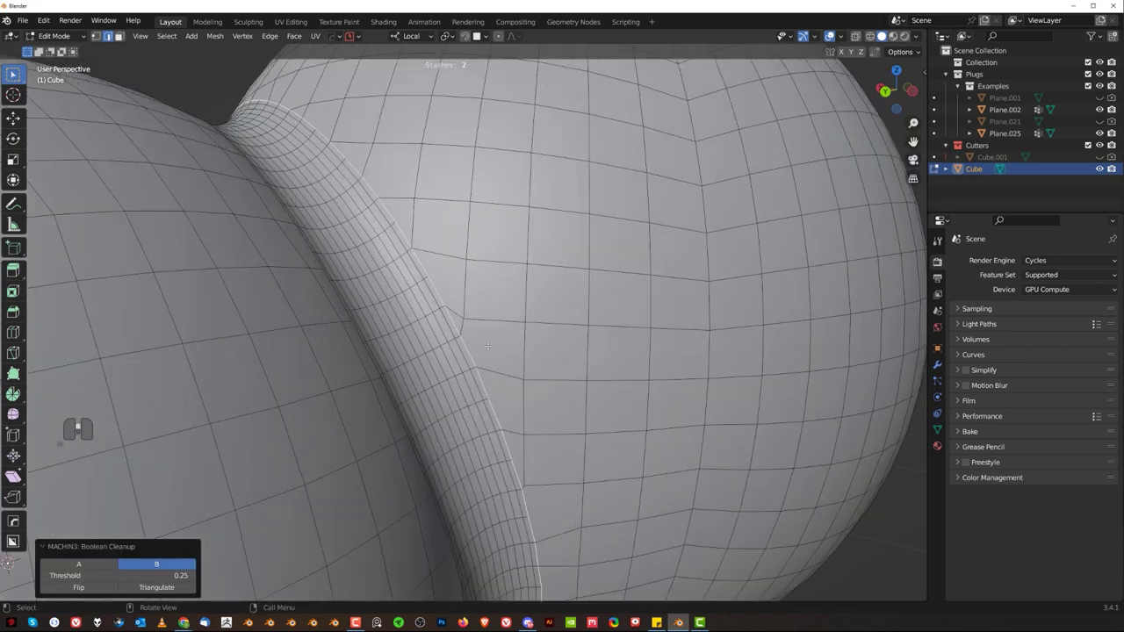
Redo the Boolean Cleanup on the border loop with side A and threshold 0.09, and mark the loop as a seam
{"action": "scroll", "coordinate": [474, 303], "scroll_direction": "up", "scroll_amount": 3}
{"action": "scroll", "coordinate": [457, 309], "scroll_direction": "down", "scroll_amount": 7}
{"action": "middle_click_drag", "start_coordinate": [458, 308], "coordinate": [509, 301]}
{"action": "scroll", "coordinate": [508, 301], "scroll_direction": "up", "scroll_amount": 4}
{"action": "scroll", "coordinate": [509, 301], "scroll_direction": "down", "scroll_amount": 3}
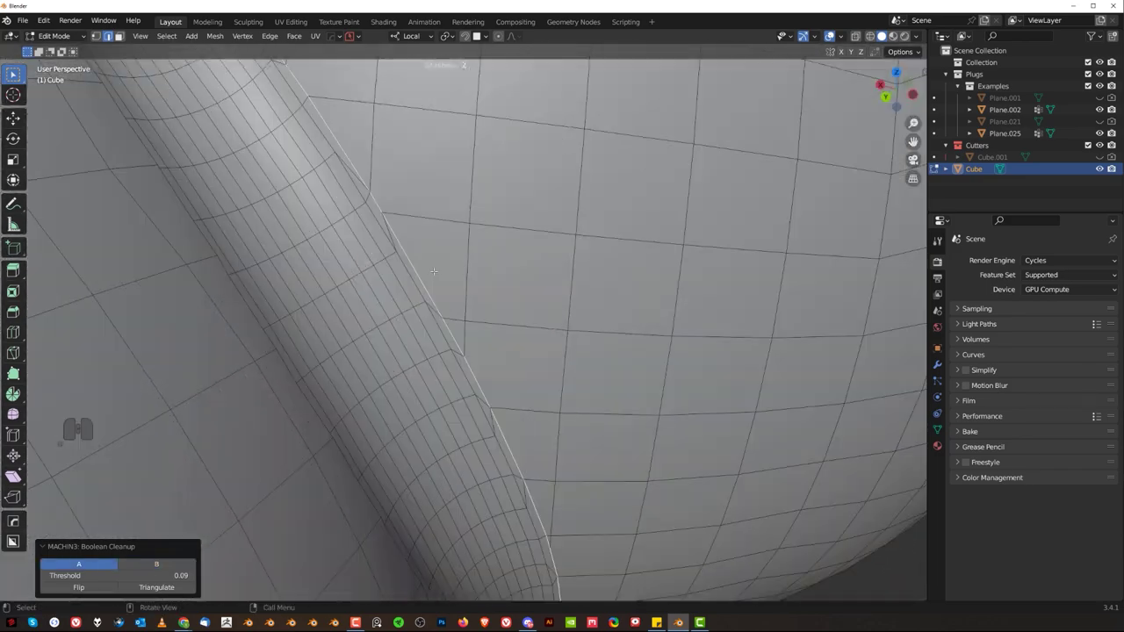
{"action": "right_click", "coordinate": [451, 264]}
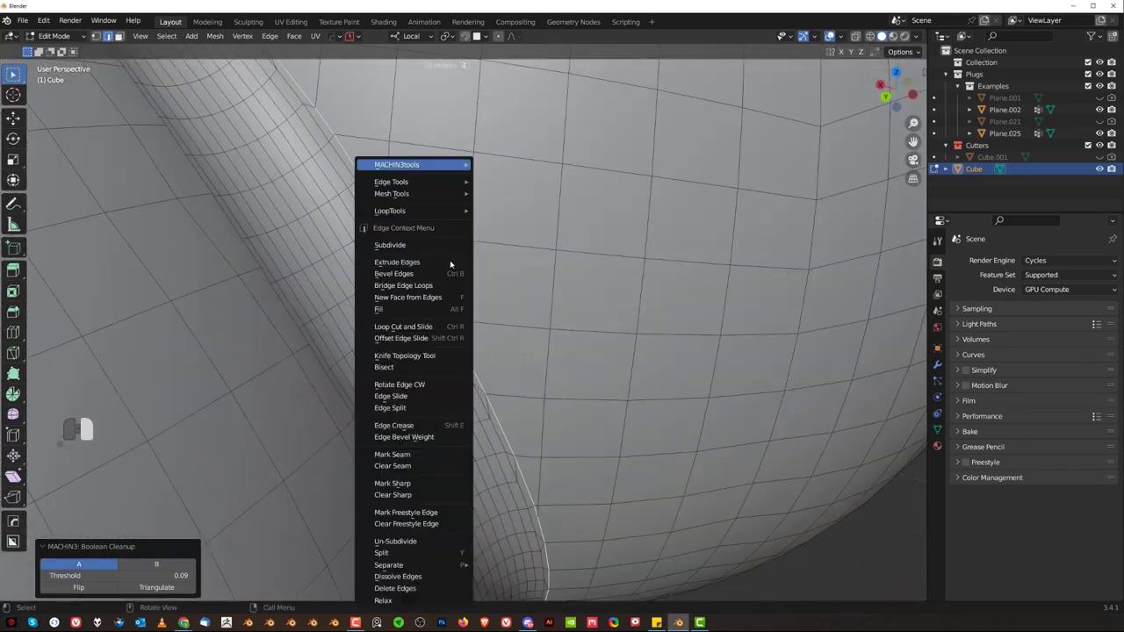
{"action": "left_click", "coordinate": [420, 457]}
{"action": "scroll", "coordinate": [492, 289], "scroll_direction": "up", "scroll_amount": 4}
{"action": "scroll", "coordinate": [509, 272], "scroll_direction": "down", "scroll_amount": 5}
{"action": "middle_click_drag", "start_coordinate": [530, 256], "coordinate": [475, 279], "text": "shift"}
Select all faces of the duplicate sphere up to the marked border, using Select Linked delimited by Seam
{"action": "key", "text": "Tab"}
{"action": "left_click", "coordinate": [649, 252]}
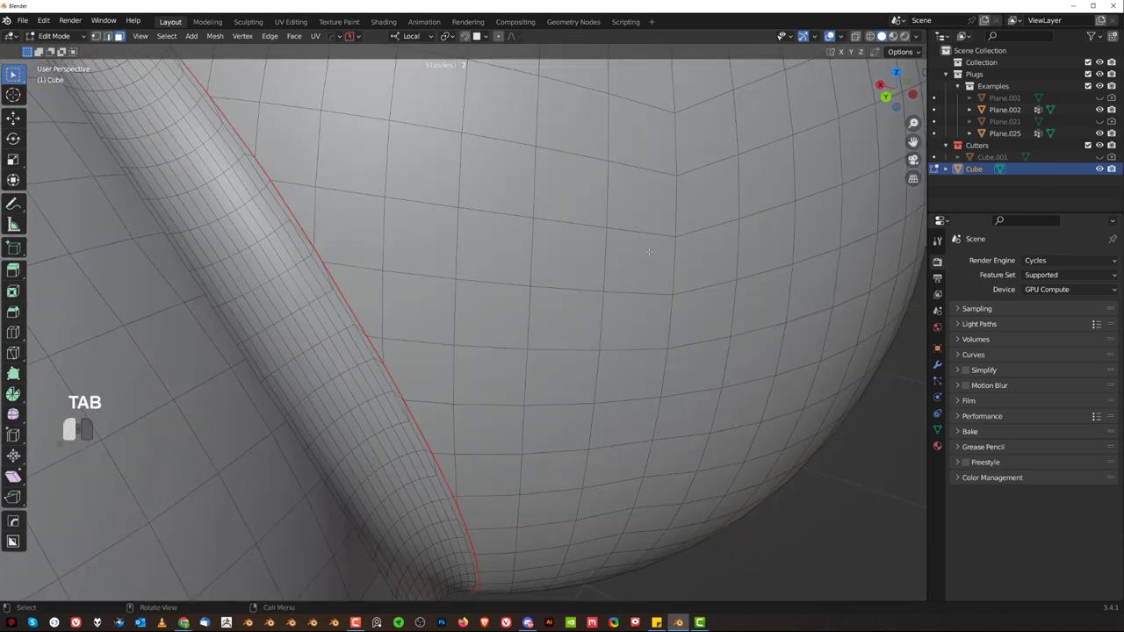
{"action": "left_click", "coordinate": [649, 252]}
{"action": "scroll", "coordinate": [649, 252], "scroll_direction": "down", "scroll_amount": 3}
{"action": "key", "text": "l"}
{"action": "scroll", "coordinate": [580, 280], "scroll_direction": "down", "scroll_amount": 4}
{"action": "middle_click_drag", "start_coordinate": [580, 280], "coordinate": [530, 355], "text": "shift"}
{"action": "scroll", "coordinate": [530, 355], "scroll_direction": "up", "scroll_amount": 2}
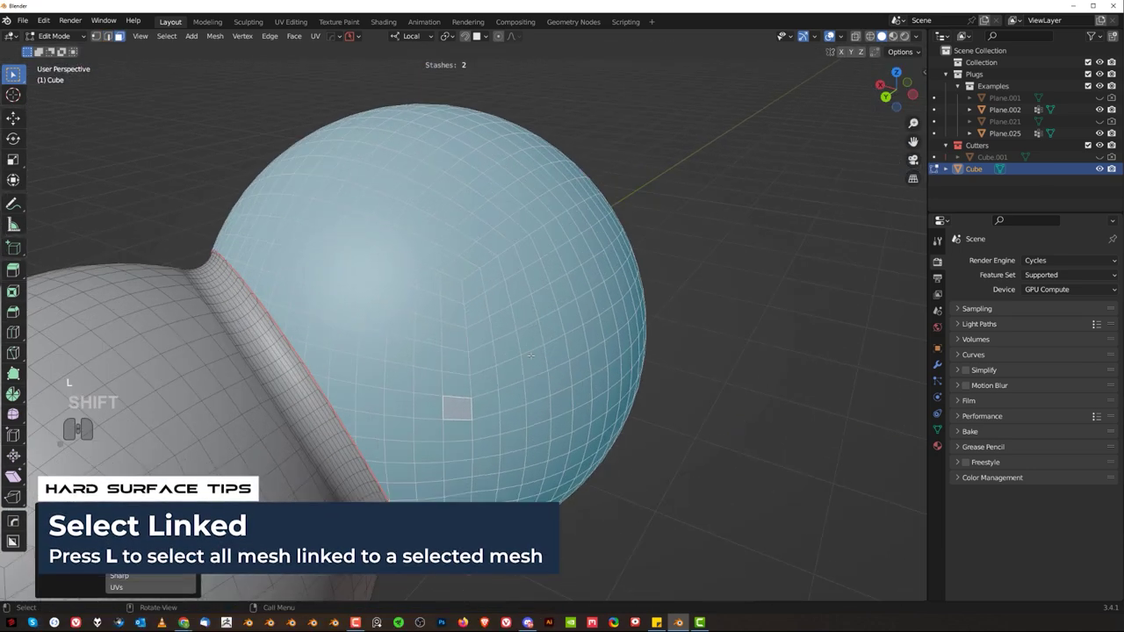
{"action": "scroll", "coordinate": [530, 356], "scroll_direction": "up", "scroll_amount": 1}
{"action": "middle_click_drag", "start_coordinate": [417, 314], "coordinate": [474, 292], "text": "shift"}
{"action": "scroll", "coordinate": [474, 293], "scroll_direction": "up", "scroll_amount": 1}
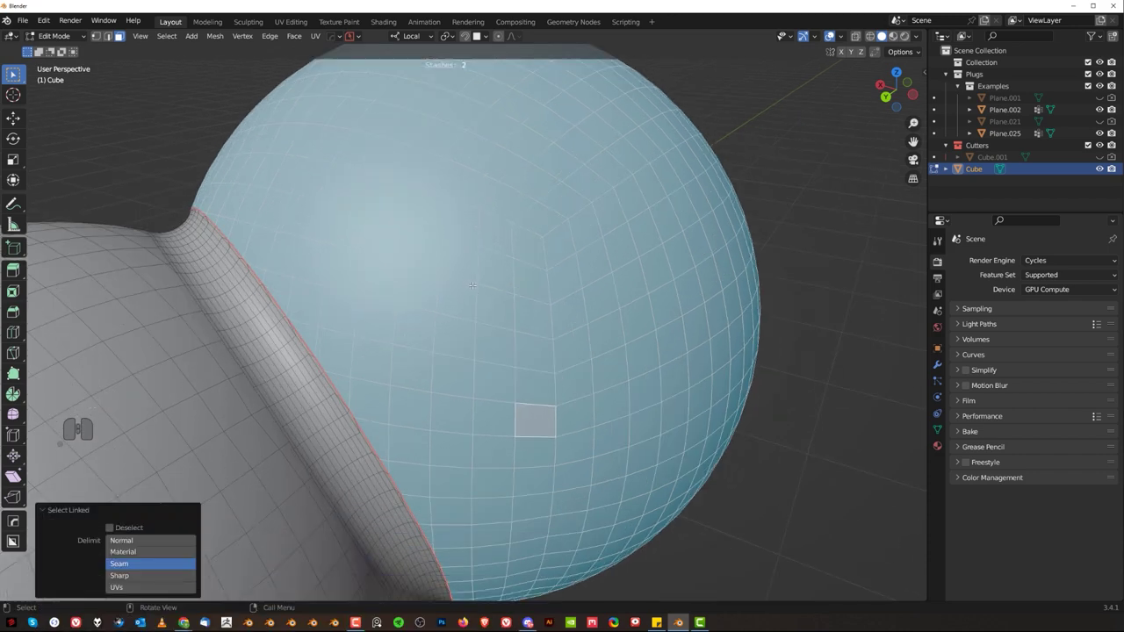
Transfer normals from stash 2/2 to the selected sphere faces using Nearest Face mapping
{"action": "key", "text": "y"}
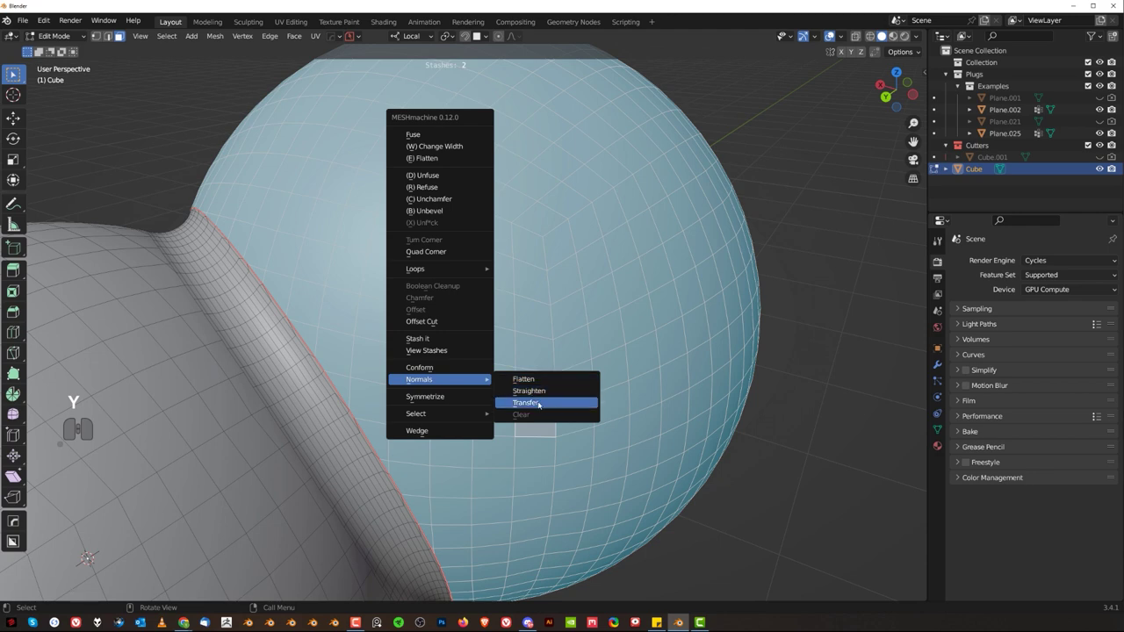
{"action": "left_click", "coordinate": [538, 403]}
{"action": "scroll", "coordinate": [539, 390], "scroll_direction": "down", "scroll_amount": 1}
{"action": "scroll", "coordinate": [539, 390], "scroll_direction": "up", "scroll_amount": 1}
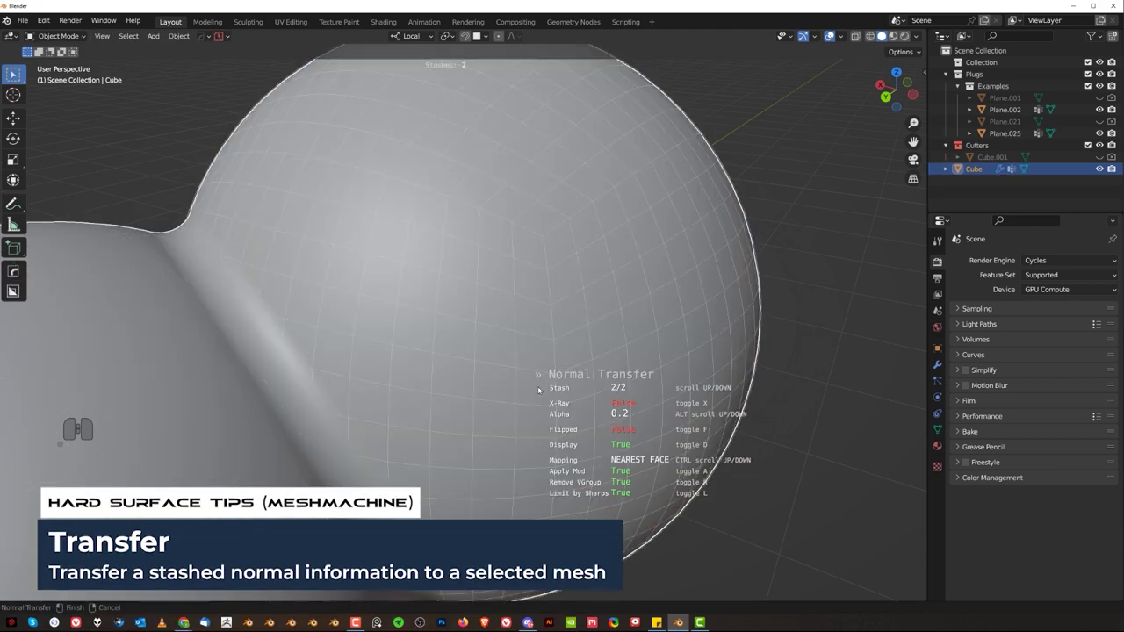
{"action": "scroll", "coordinate": [539, 389], "scroll_direction": "down", "scroll_amount": 1}
{"action": "scroll", "coordinate": [540, 389], "scroll_direction": "up", "scroll_amount": 1}
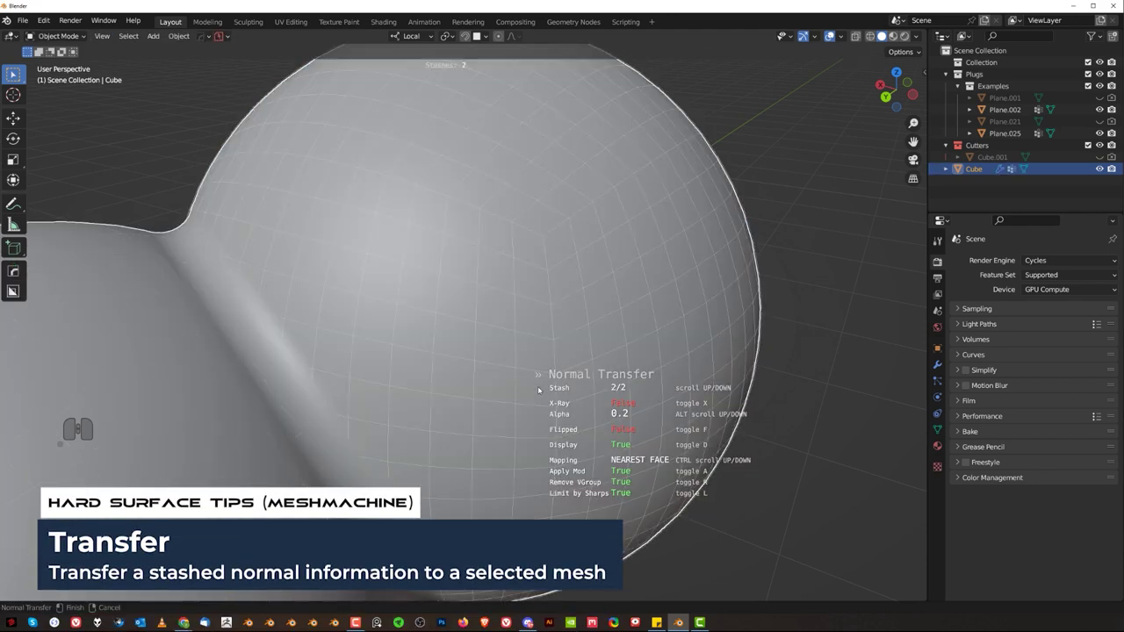
{"action": "left_click", "coordinate": [594, 256]}
{"action": "scroll", "coordinate": [594, 256], "scroll_direction": "down", "scroll_amount": 4}
{"action": "key", "text": "Tab"}
{"action": "scroll", "coordinate": [473, 374], "scroll_direction": "up", "scroll_amount": 5}
{"action": "middle_click_drag", "start_coordinate": [474, 374], "coordinate": [364, 314], "text": "shift"}
{"action": "scroll", "coordinate": [527, 352], "scroll_direction": "down", "scroll_amount": 5}
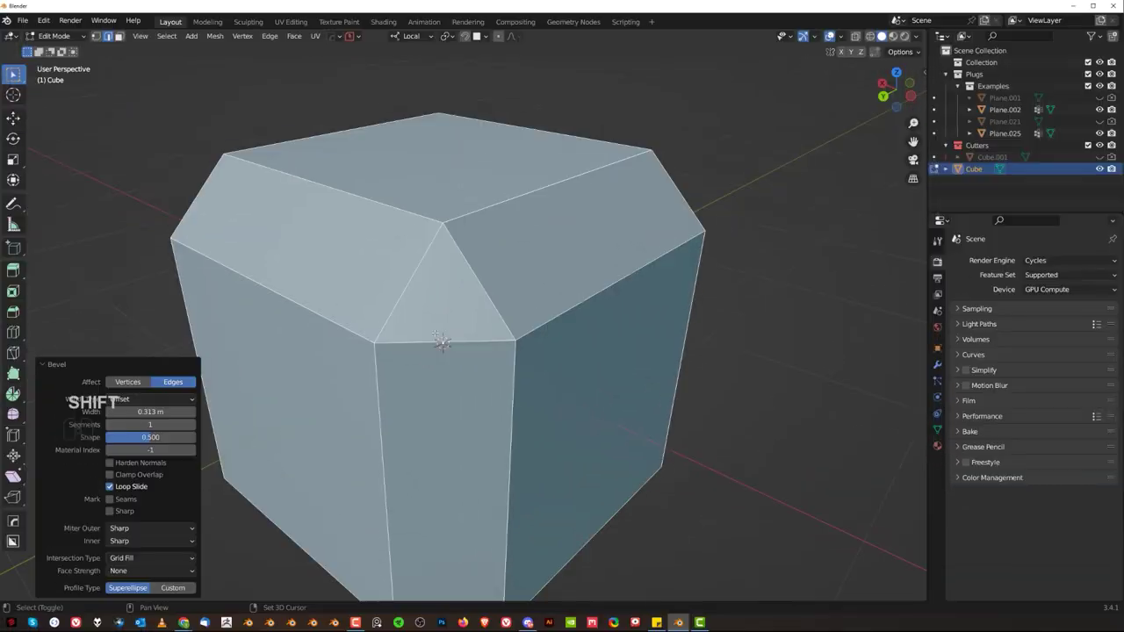
Select only the triangular corner face of the beveled cube
{"action": "scroll", "coordinate": [457, 355], "scroll_direction": "up", "scroll_amount": 1}
{"action": "middle_click_drag", "start_coordinate": [435, 334], "coordinate": [449, 355], "text": "shift"}
{"action": "scroll", "coordinate": [474, 298], "scroll_direction": "up", "scroll_amount": 2}
{"action": "middle_click_drag", "start_coordinate": [505, 280], "coordinate": [553, 217], "text": "shift"}
{"action": "scroll", "coordinate": [491, 285], "scroll_direction": "down", "scroll_amount": 3}
{"action": "scroll", "coordinate": [552, 215], "scroll_direction": "up", "scroll_amount": 1}
{"action": "scroll", "coordinate": [558, 220], "scroll_direction": "up", "scroll_amount": 2}
{"action": "key", "text": "Tab"}
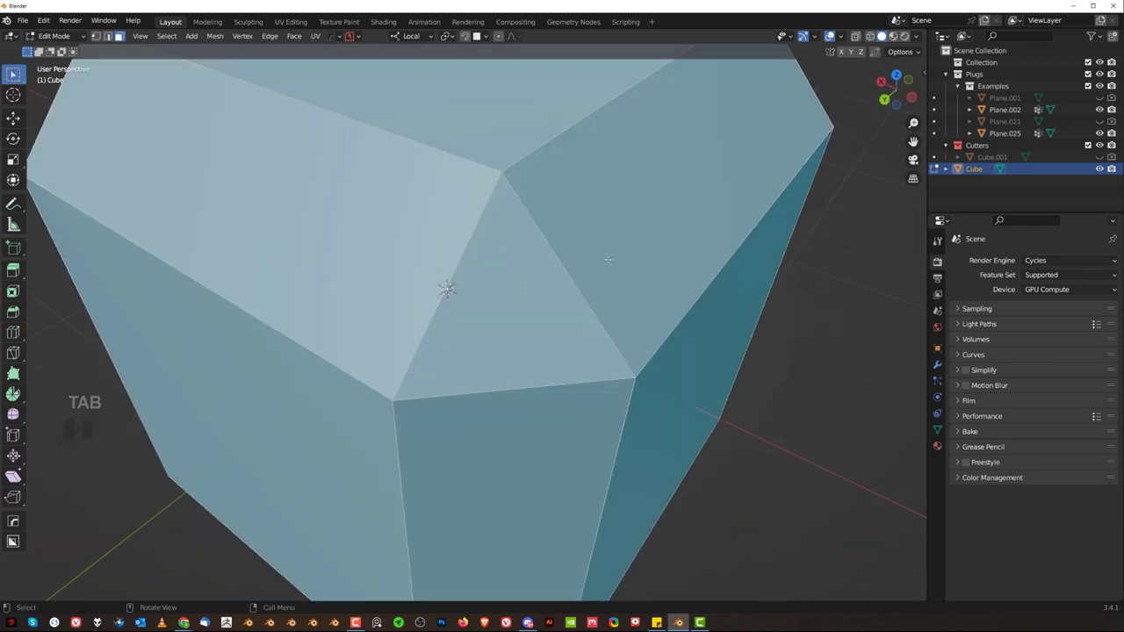
{"action": "left_click", "coordinate": [494, 283]}
{"action": "scroll", "coordinate": [494, 284], "scroll_direction": "down", "scroll_amount": 3}
{"action": "scroll", "coordinate": [494, 284], "scroll_direction": "up", "scroll_amount": 1}
{"action": "middle_click_drag", "start_coordinate": [495, 283], "coordinate": [475, 250], "text": "shift"}
{"action": "middle_click_drag", "start_coordinate": [475, 250], "coordinate": [494, 280]}
{"action": "middle_click_drag", "start_coordinate": [495, 279], "coordinate": [505, 294], "text": "shift"}
{"action": "scroll", "coordinate": [505, 295], "scroll_direction": "up", "scroll_amount": 3}
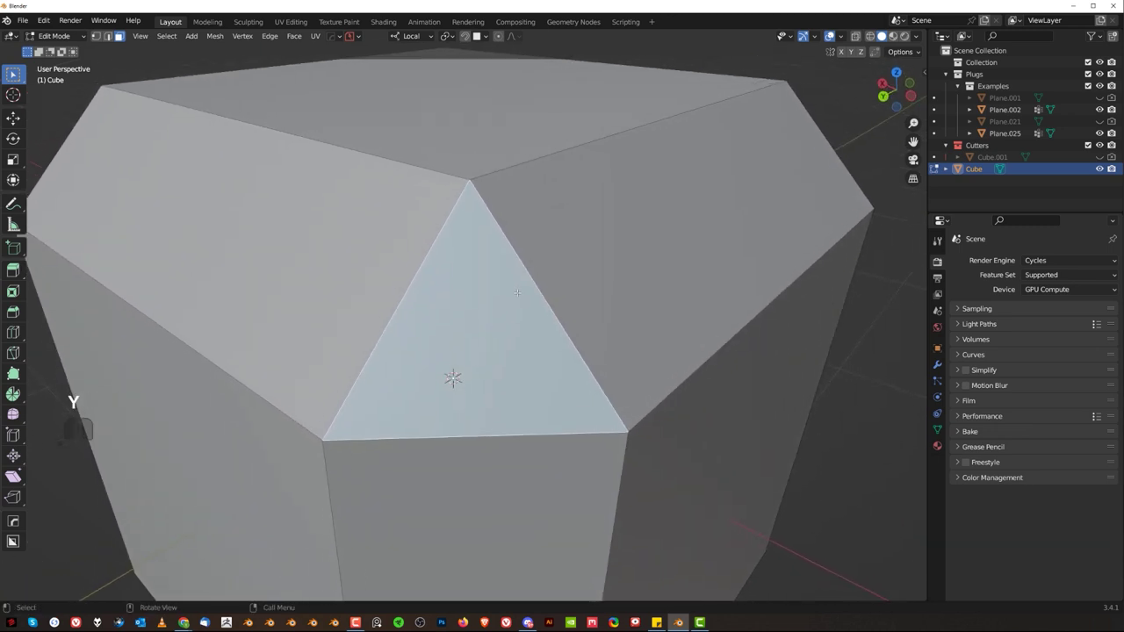
Convert the triangular corner face into a quad with Quad Corner, trying turns 2 and 3 and finishing on turn 1
{"action": "key", "text": "y"}
{"action": "left_click", "coordinate": [517, 167]}
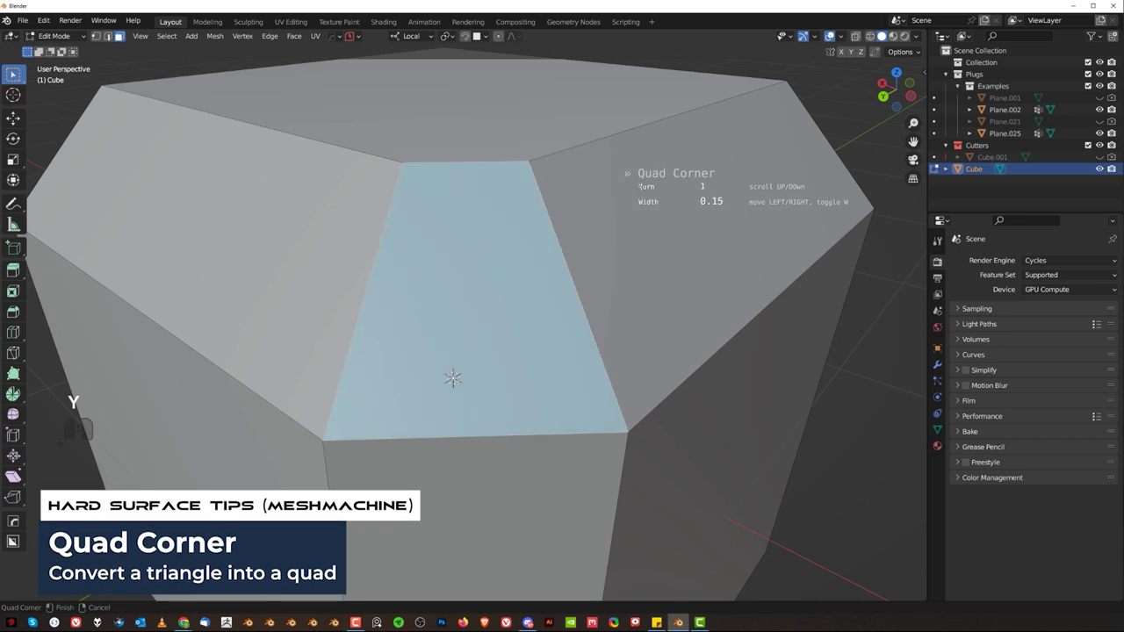
{"action": "scroll", "coordinate": [658, 193], "scroll_direction": "up", "scroll_amount": 1}
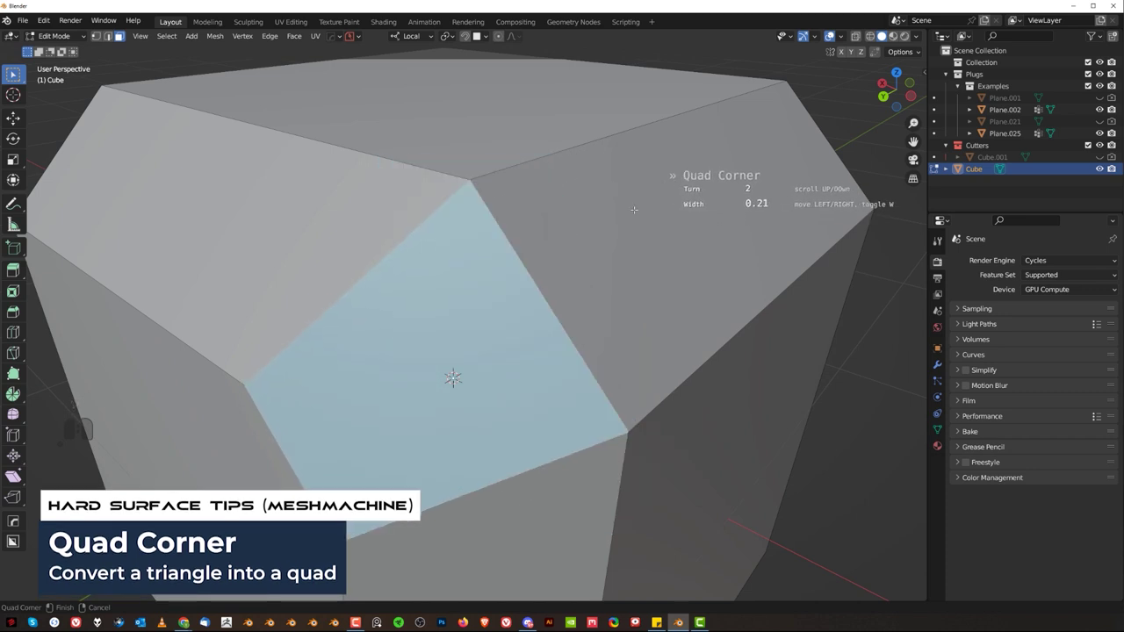
{"action": "scroll", "coordinate": [670, 244], "scroll_direction": "down", "scroll_amount": 1}
{"action": "scroll", "coordinate": [677, 246], "scroll_direction": "up", "scroll_amount": 1}
{"action": "scroll", "coordinate": [679, 245], "scroll_direction": "up", "scroll_amount": 1}
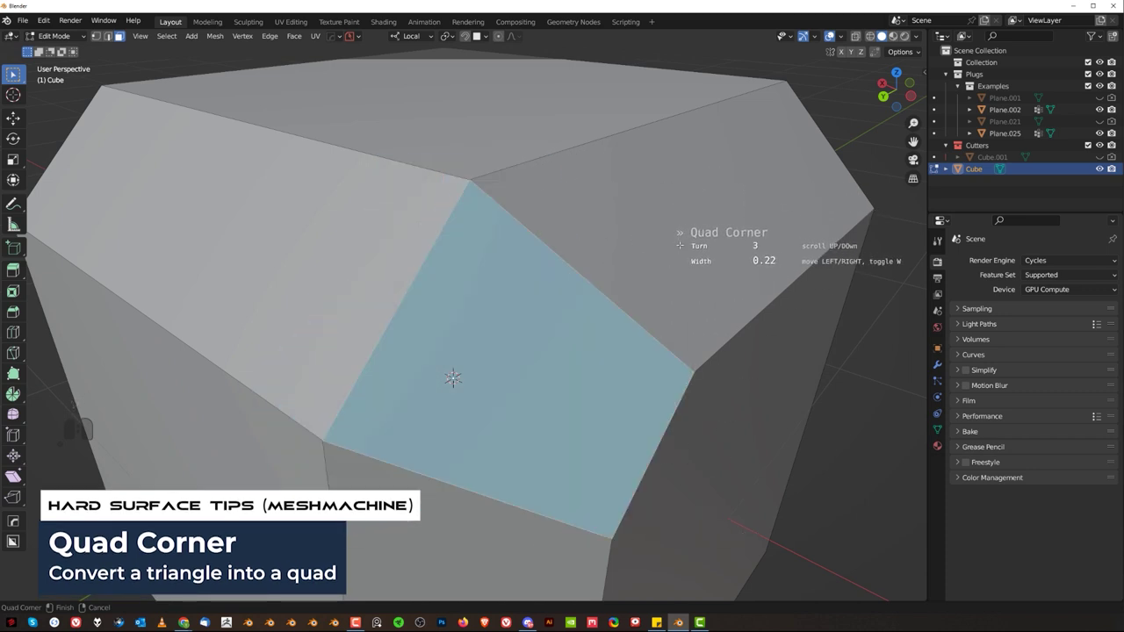
{"action": "scroll", "coordinate": [680, 246], "scroll_direction": "up", "scroll_amount": 1}
{"action": "left_click", "coordinate": [677, 250]}
Select the loop of sloped bevel faces running through the new quad corner
{"action": "scroll", "coordinate": [676, 253], "scroll_direction": "down", "scroll_amount": 3}
{"action": "left_click", "coordinate": [544, 281], "text": "alt"}
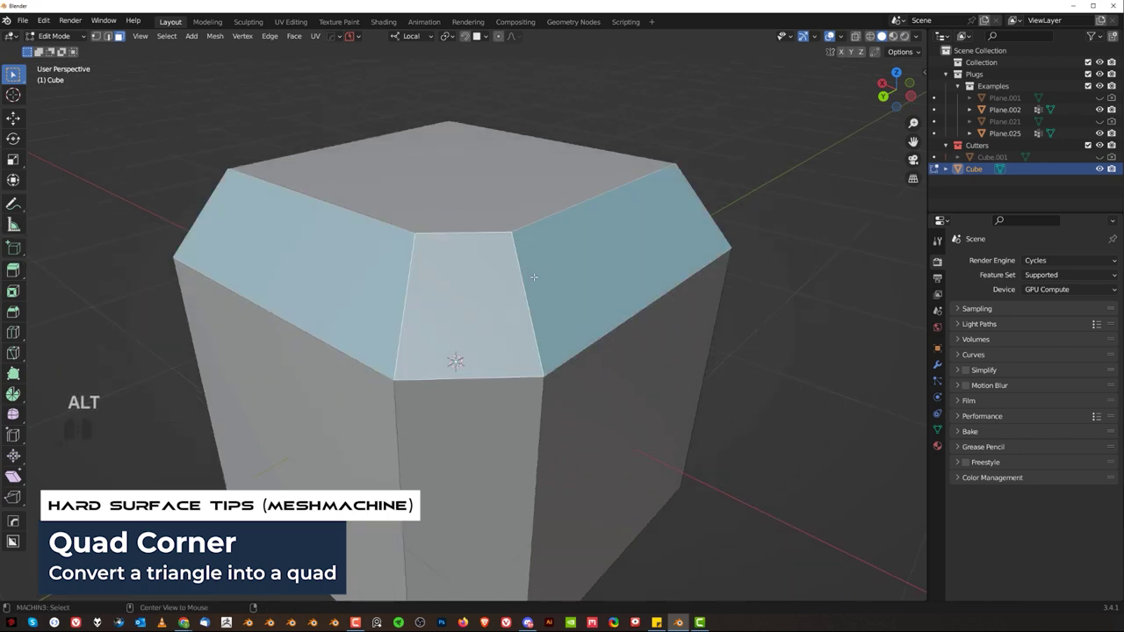
{"action": "scroll", "coordinate": [545, 281], "scroll_direction": "up", "scroll_amount": 2}
{"action": "key", "text": "y"}
{"action": "left_click", "coordinate": [591, 173]}
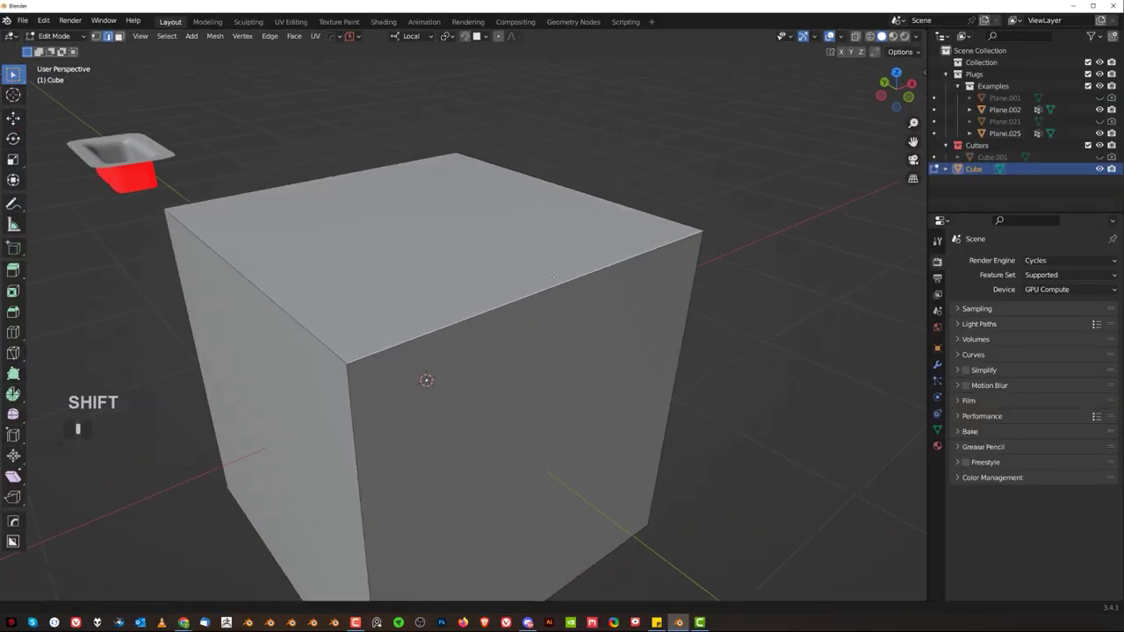
Cut a wedge into the cube's corner from the selected top edge with the MESHmachine Wedge tool
{"action": "middle_click_drag", "start_coordinate": [553, 275], "coordinate": [549, 283], "text": "shift"}
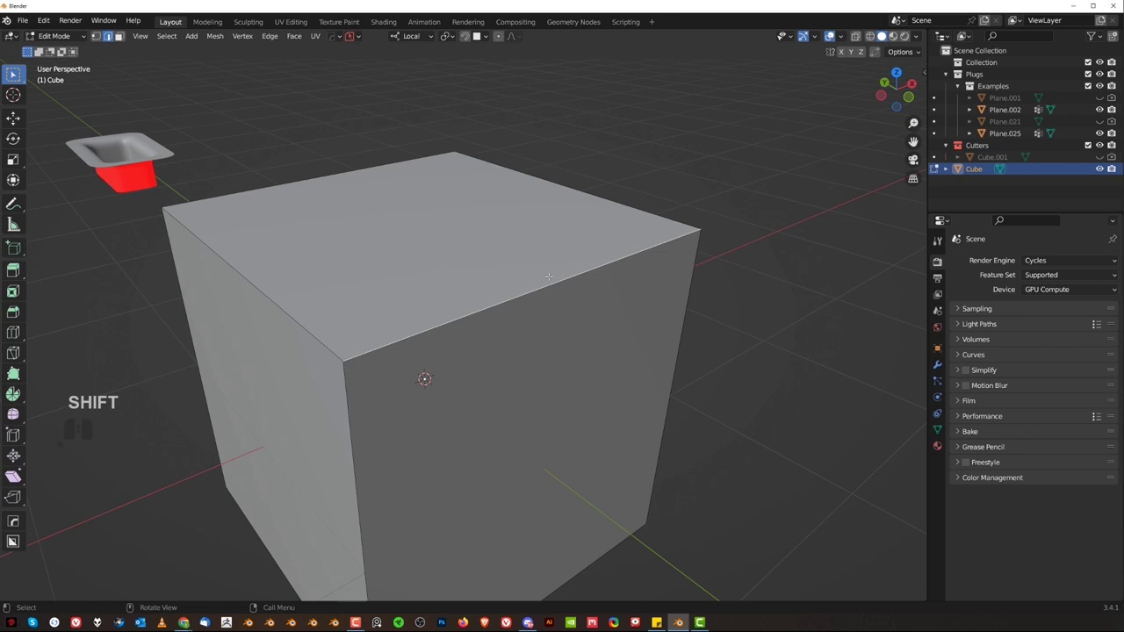
{"action": "key", "text": "y"}
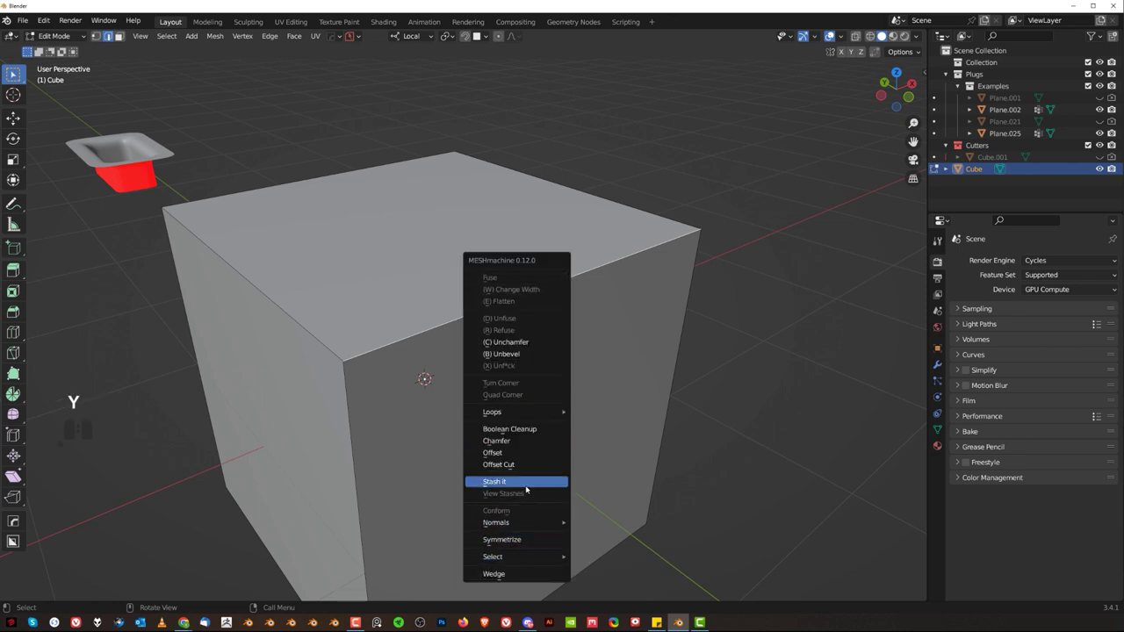
{"action": "left_click", "coordinate": [493, 573]}
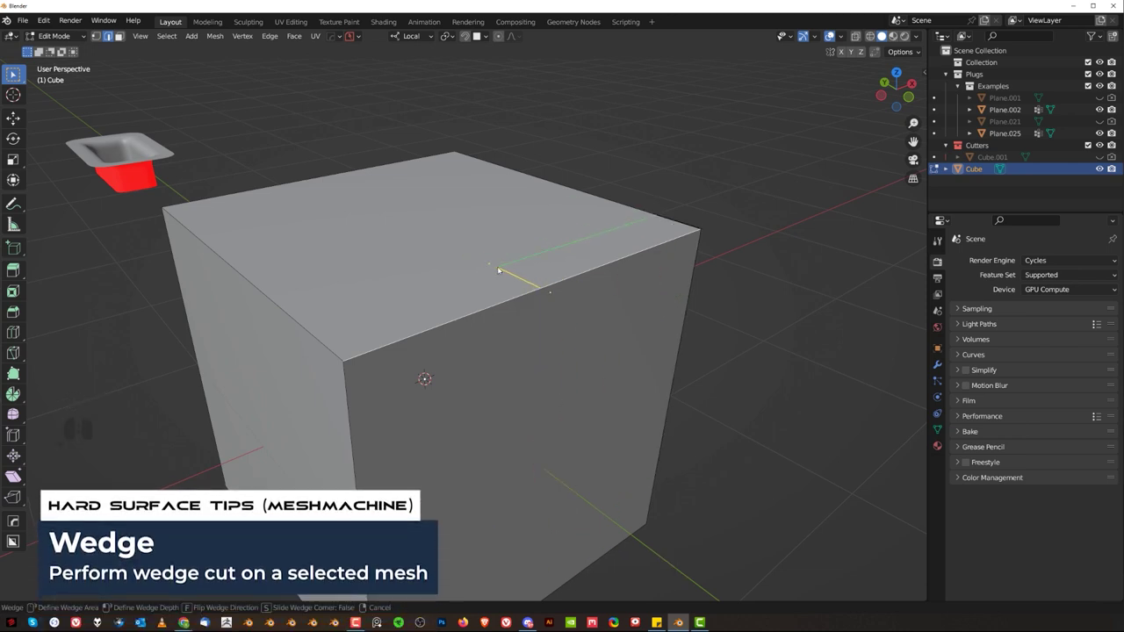
{"action": "left_click", "coordinate": [489, 337]}
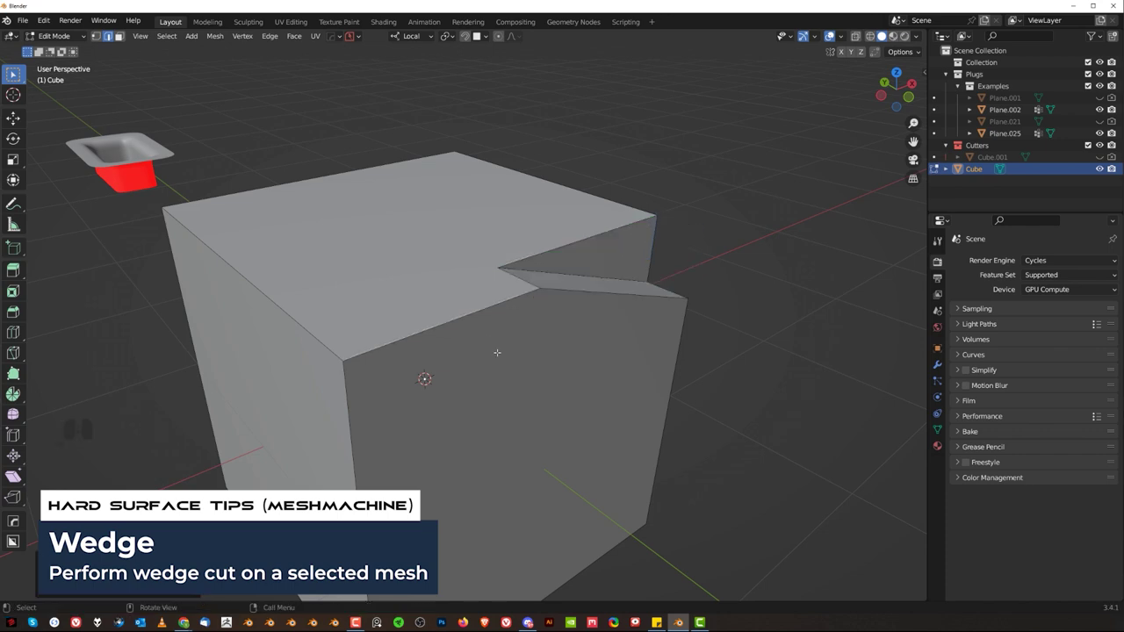
{"action": "middle_click_drag", "start_coordinate": [649, 321], "coordinate": [534, 359]}
{"action": "key", "text": "Tab"}
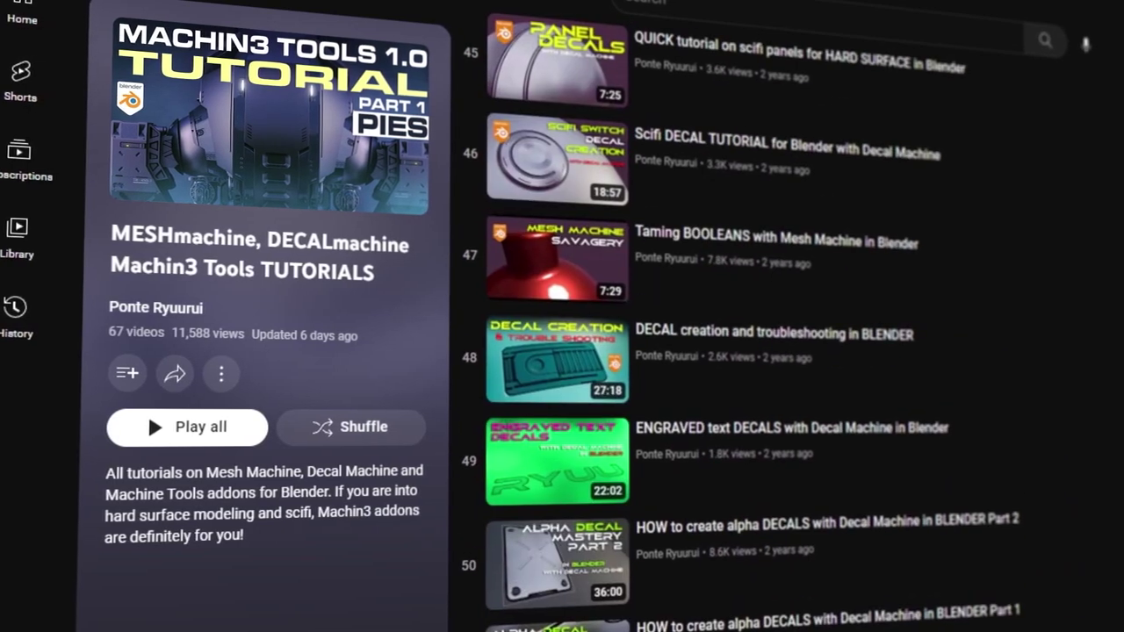
{"action": "scroll", "coordinate": [737, 334], "scroll_direction": "up", "scroll_amount": 5}
{"action": "scroll", "coordinate": [747, 316], "scroll_direction": "up", "scroll_amount": 8}
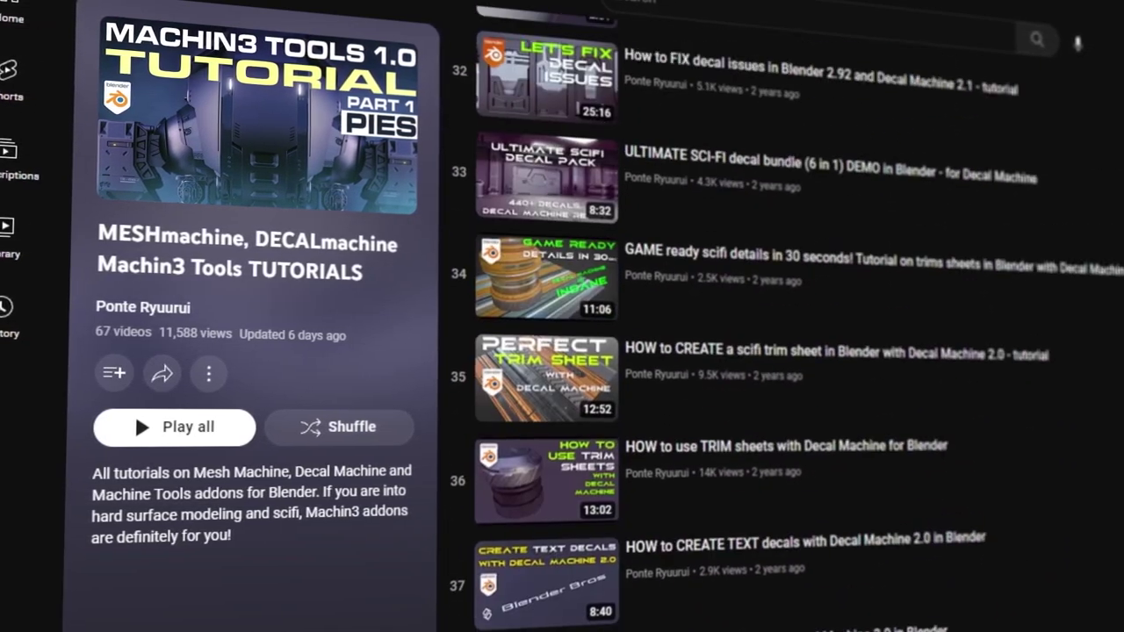